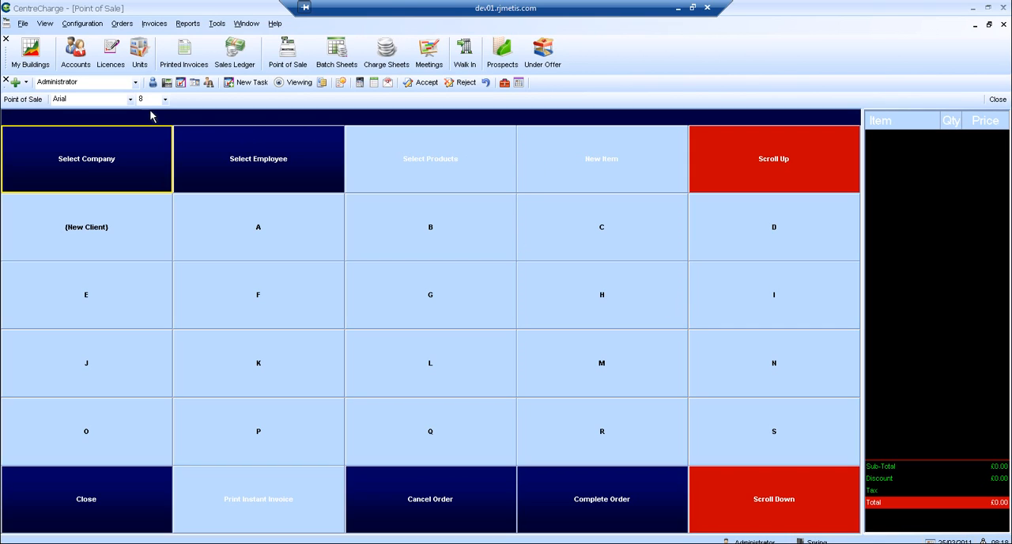
# Open the licence agreements list and clear the "arsenal" account filter.
pyautogui.click(111, 57)
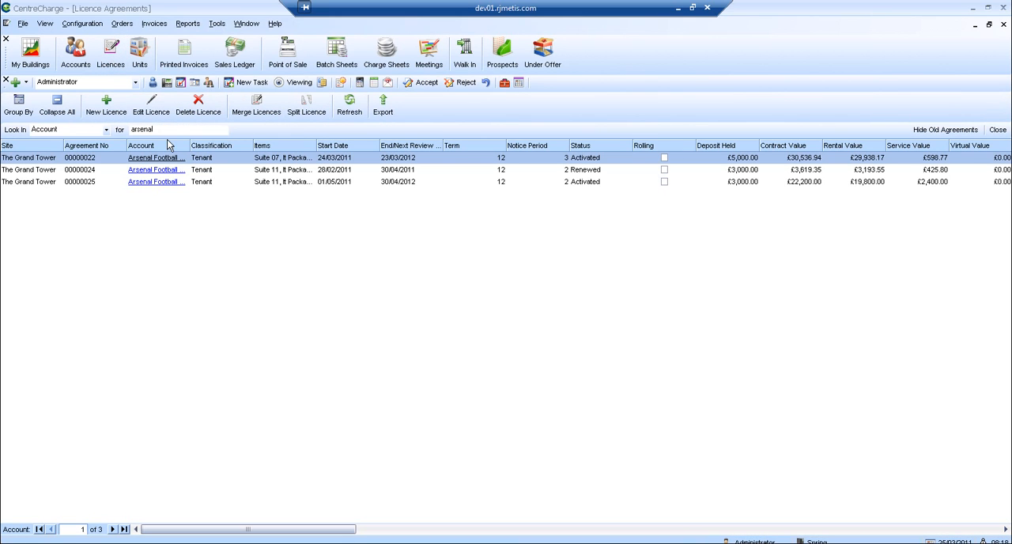
pyautogui.doubleClick(169, 130)
pyautogui.press('BackSpace')
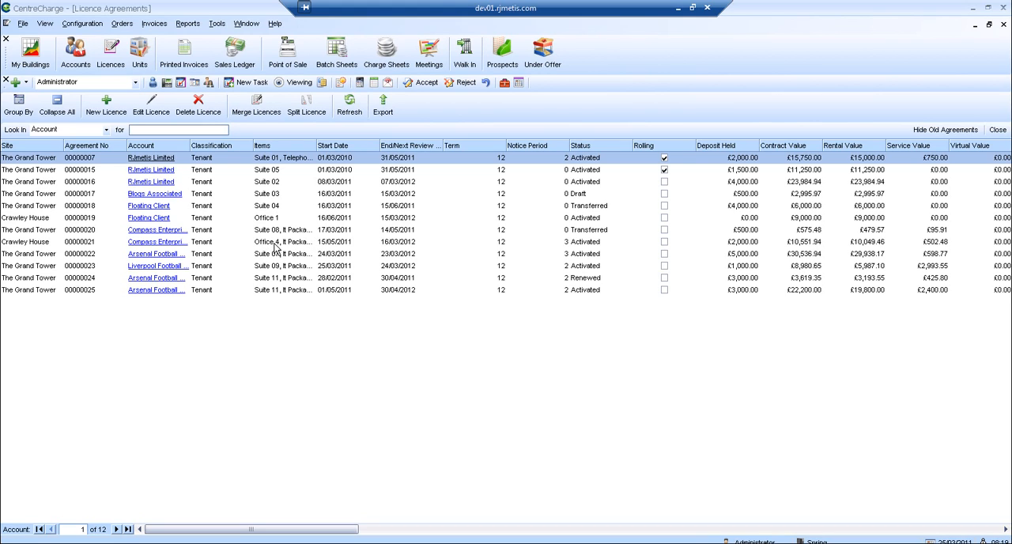
# Start a new licence agreement for the Compass Enterprises Ltd account at The Grand Tower, searching accounts for "compass".
pyautogui.click(469, 55)
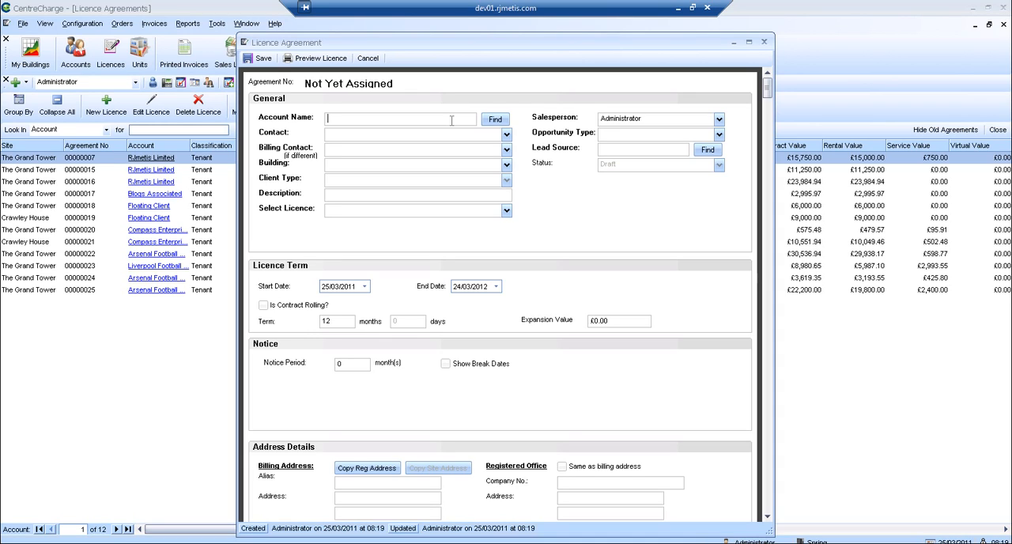
pyautogui.click(496, 121)
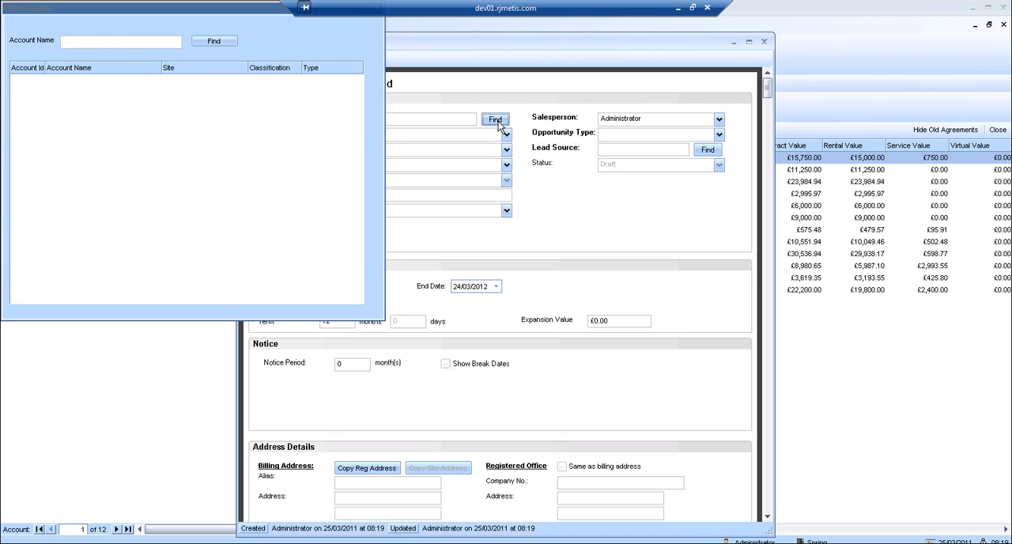
pyautogui.click(85, 42)
pyautogui.write('compass')
pyautogui.click(209, 43)
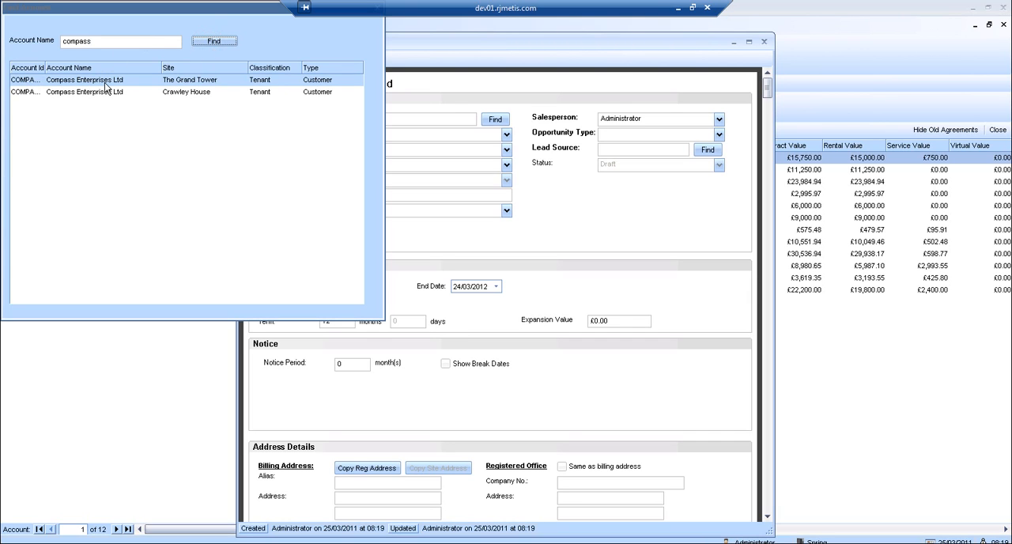
pyautogui.doubleClick(195, 80)
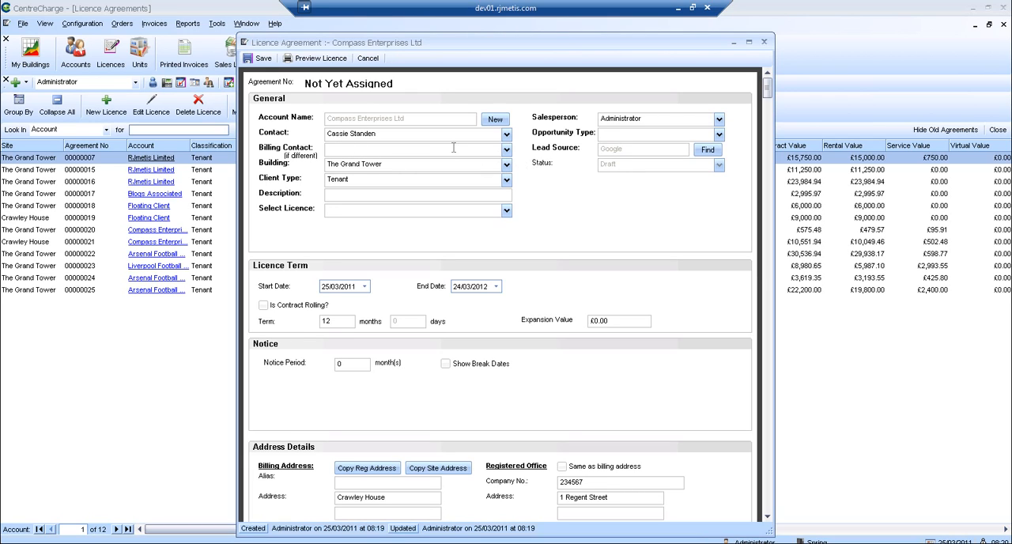
# Enter the billing contact's full name in the agreement's general details.
pyautogui.click(443, 152)
# Select Residential Licence Agreement as the licence and set the opportunity type to Upgrade - Additional Room.
pyautogui.click(501, 209)
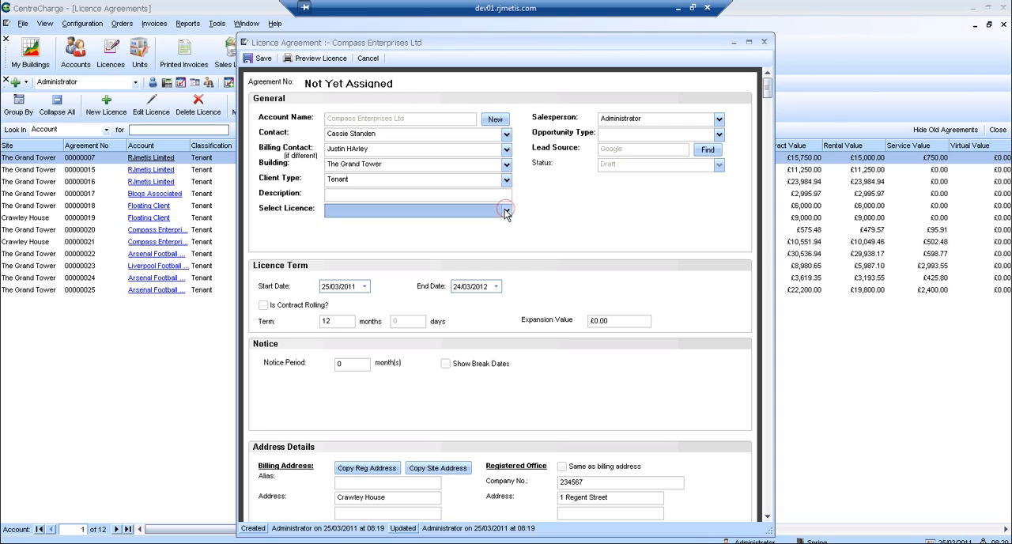
pyautogui.click(398, 224)
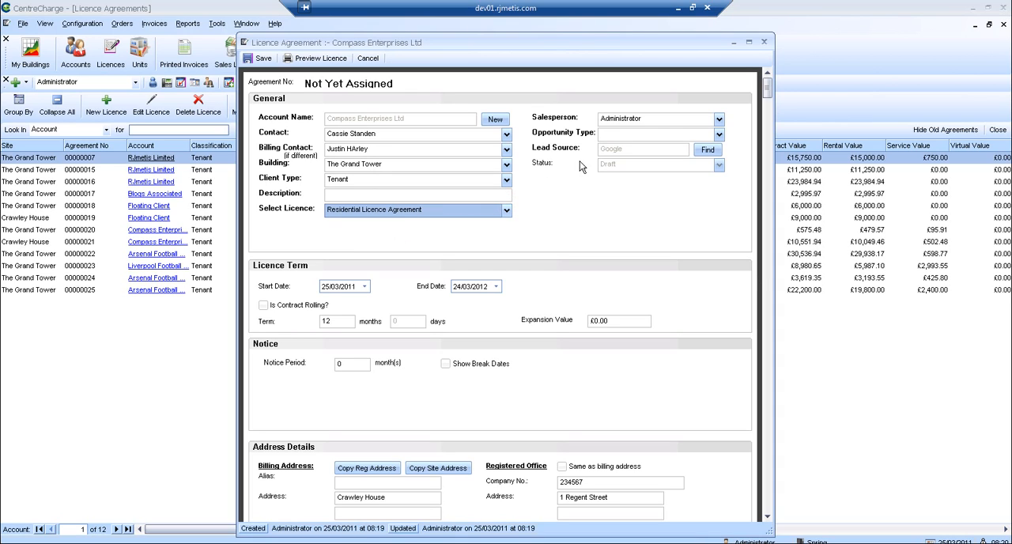
pyautogui.click(719, 135)
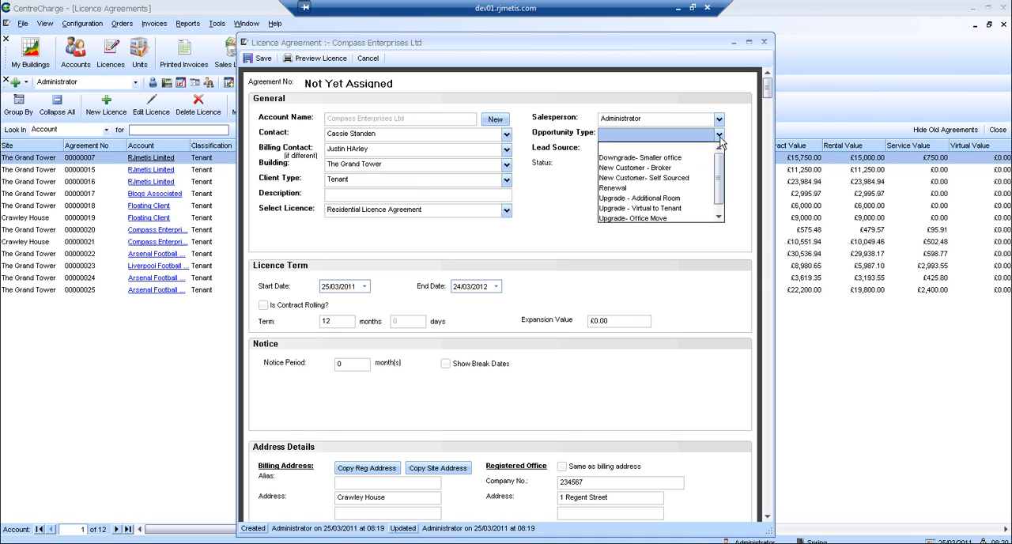
pyautogui.click(618, 198)
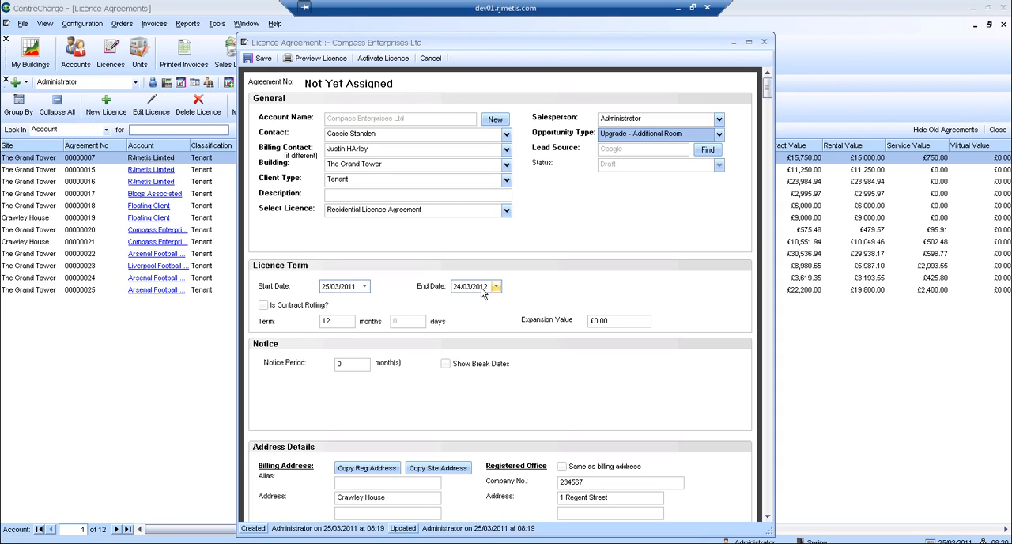
# Set the notice period to 2 months and copy the site address into the billing address.
pyautogui.click(353, 363)
pyautogui.press('BackSpace')
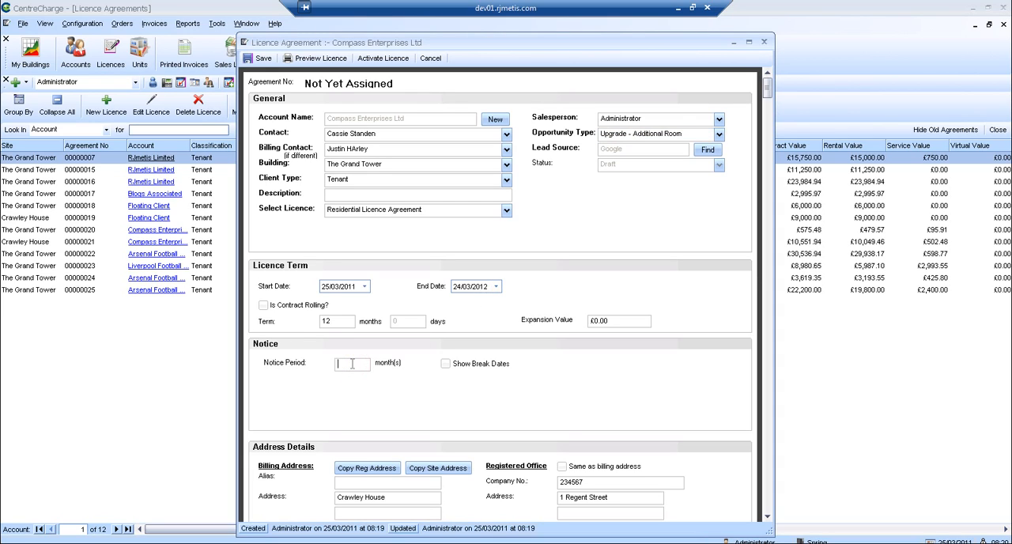
pyautogui.write('2')
pyautogui.moveTo(767, 89)
pyautogui.mouseDown()
pyautogui.moveTo(769, 143)
pyautogui.moveTo(760, 77)
pyautogui.moveTo(757, 106)
pyautogui.mouseUp()
pyautogui.click(441, 340)
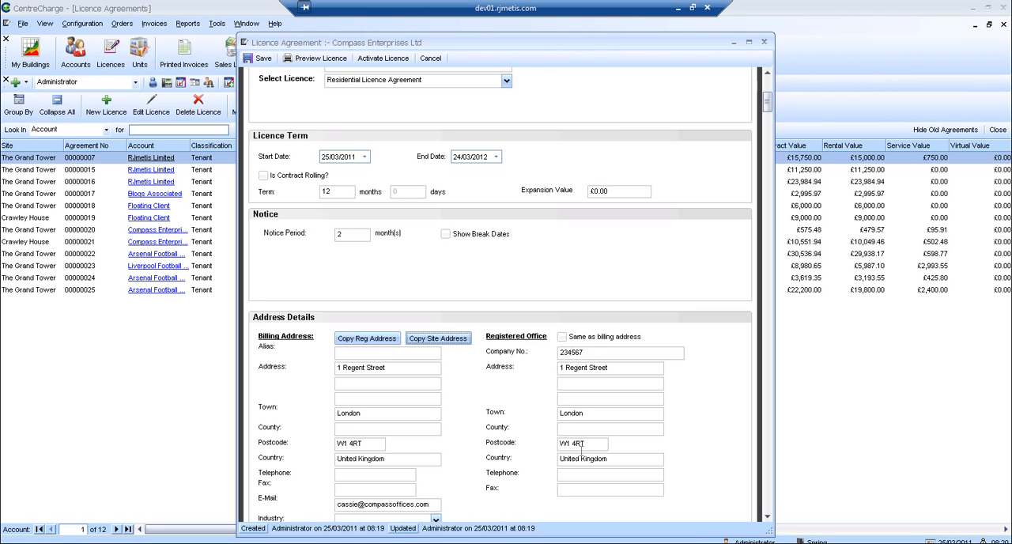
# Add a new entry to the Room and Rent Schedule with Suite 10 as its unit.
pyautogui.click(768, 518)
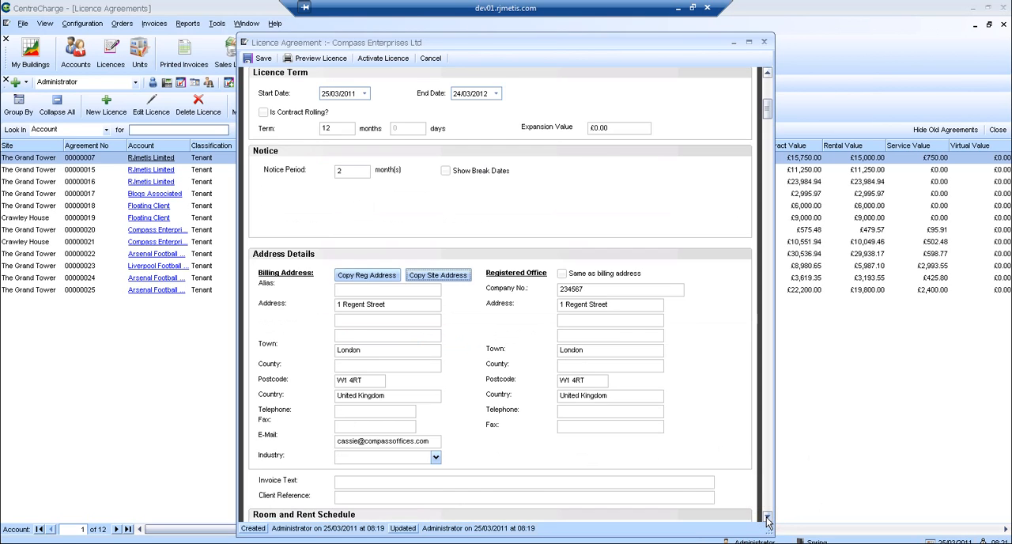
pyautogui.click(767, 517)
pyautogui.click(767, 518)
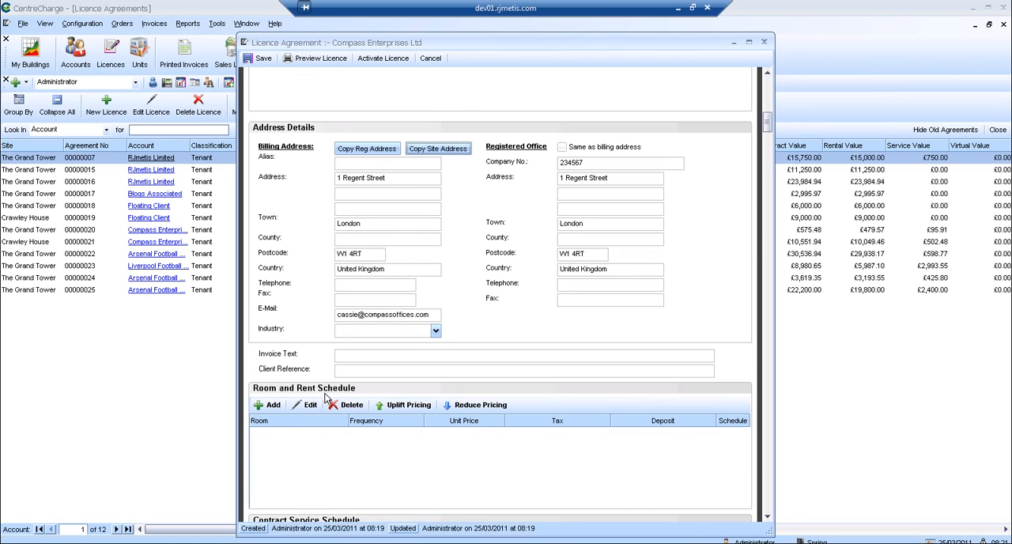
pyautogui.click(273, 405)
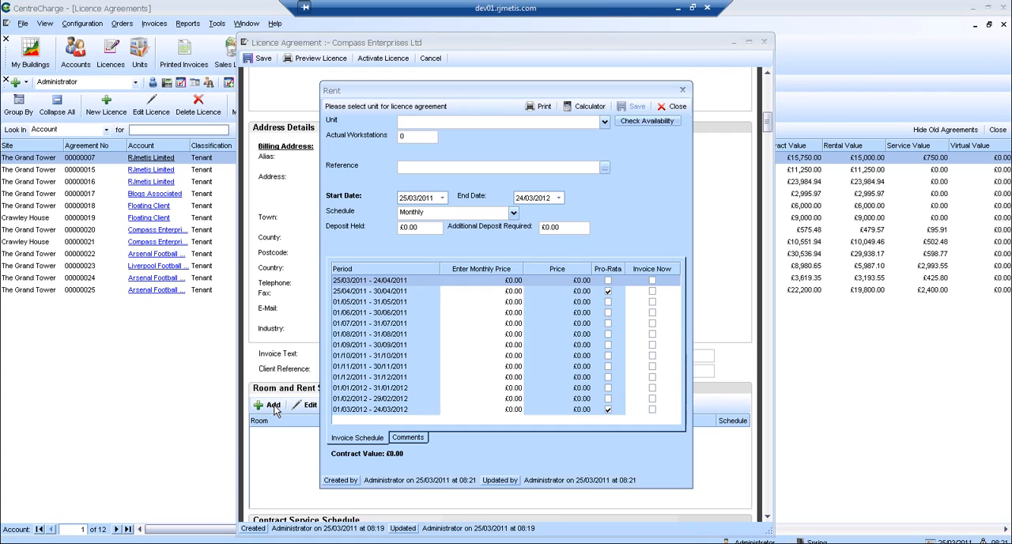
pyautogui.click(605, 124)
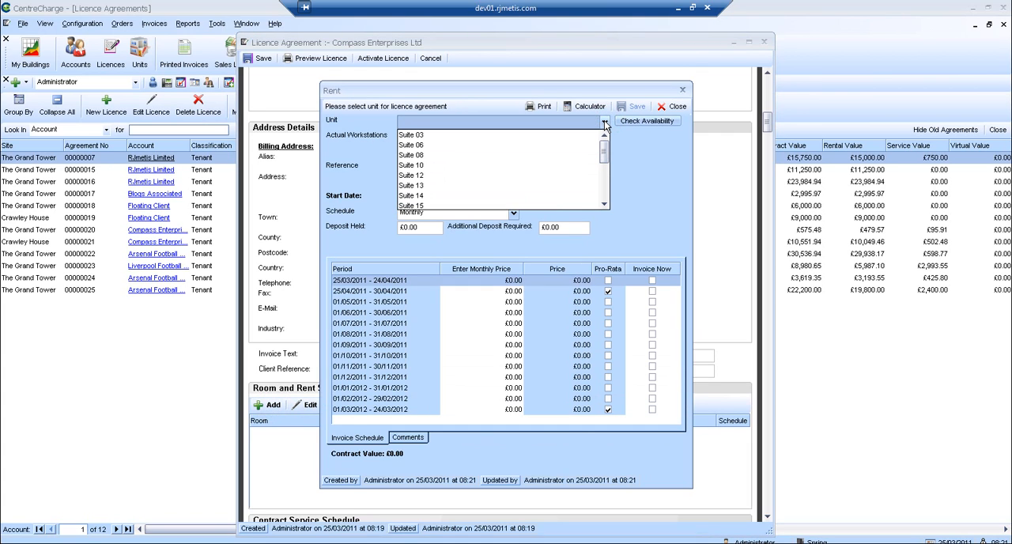
pyautogui.click(438, 164)
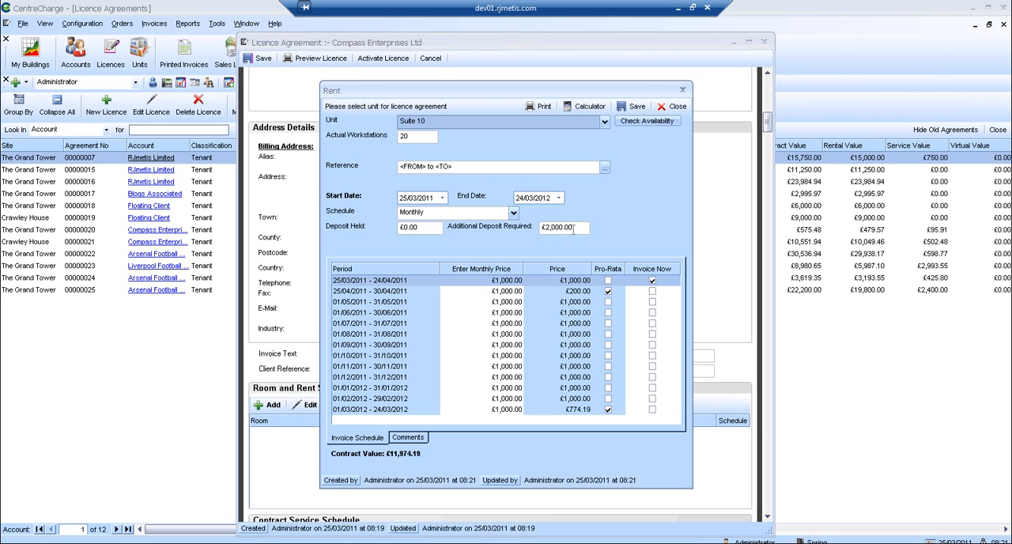
# Set Suite 10's monthly price to £800 from the first invoice period, 25/03/2011 - 24/04/2011.
pyautogui.click(513, 286)
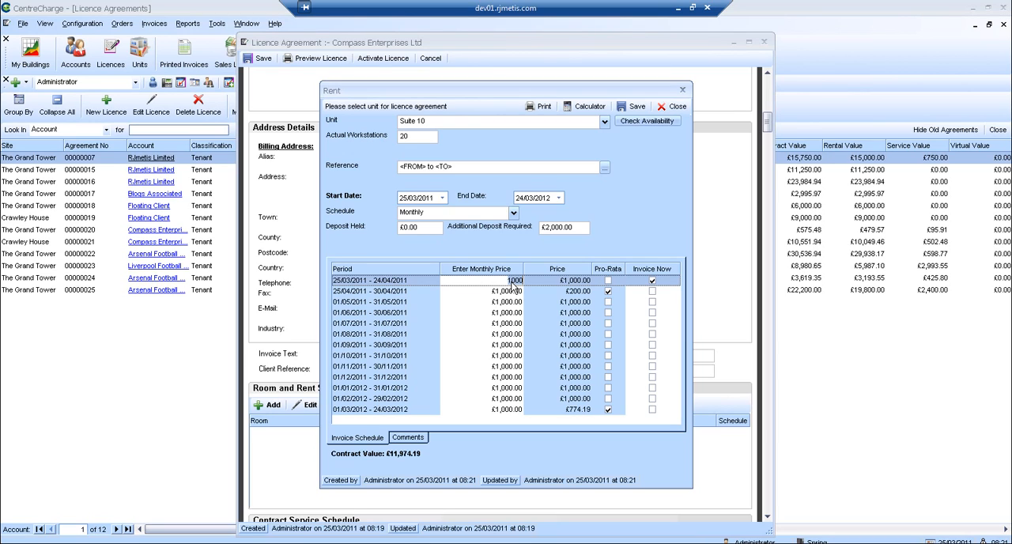
pyautogui.press('BackSpace')
pyautogui.press('BackSpace')
pyautogui.press('BackSpace')
pyautogui.press('BackSpace')
pyautogui.write('800')
pyautogui.click(506, 293)
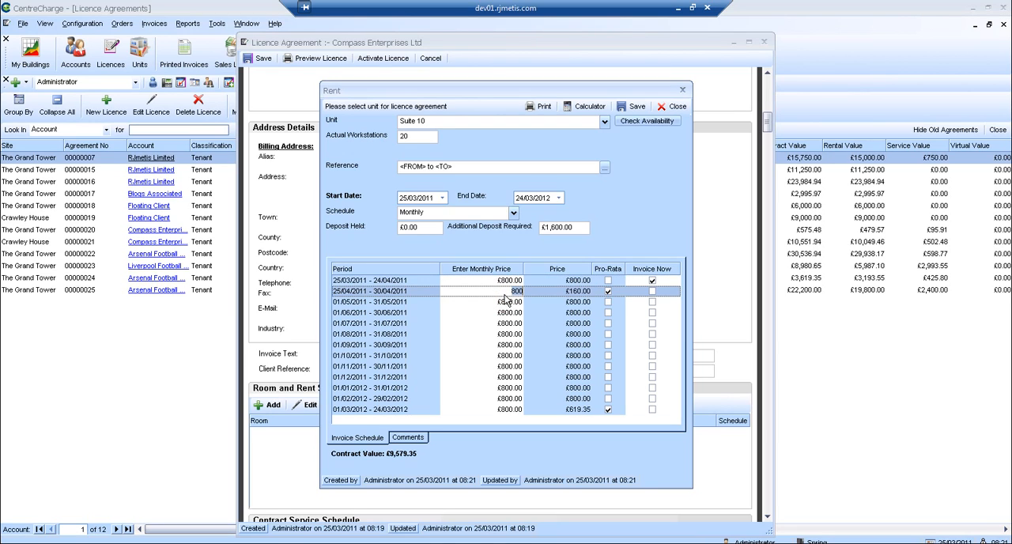
# Step the monthly price up to £1,000 from the 01/09/2011 - 30/09/2011 period and save the rent entry.
pyautogui.click(503, 346)
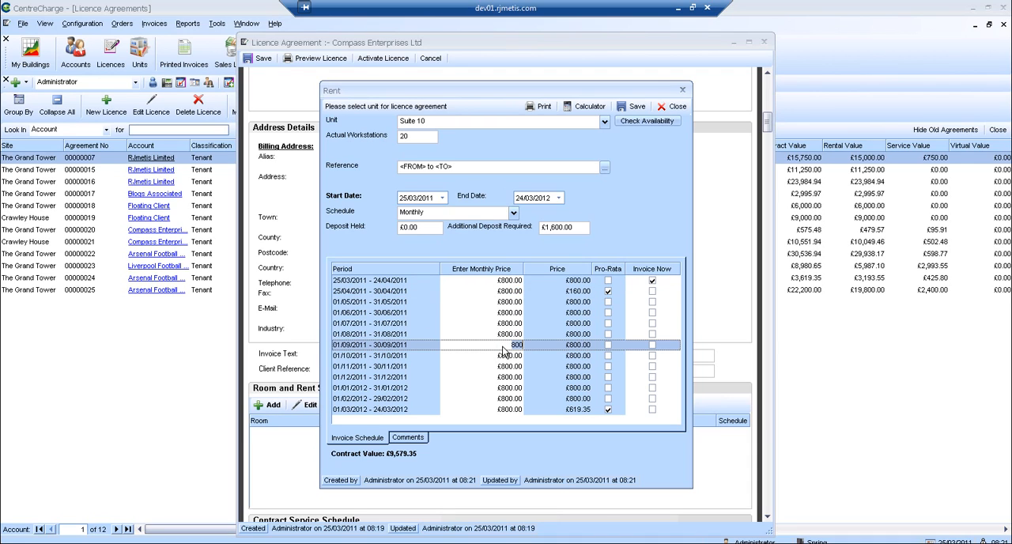
pyautogui.press('BackSpace')
pyautogui.press('BackSpace')
pyautogui.press('BackSpace')
pyautogui.write('1000')
pyautogui.click(503, 356)
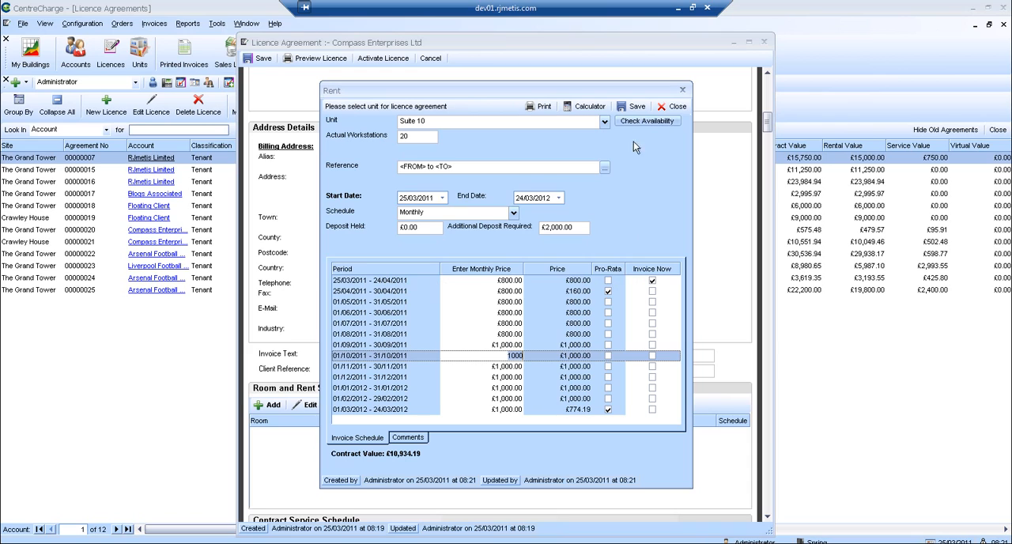
pyautogui.click(636, 109)
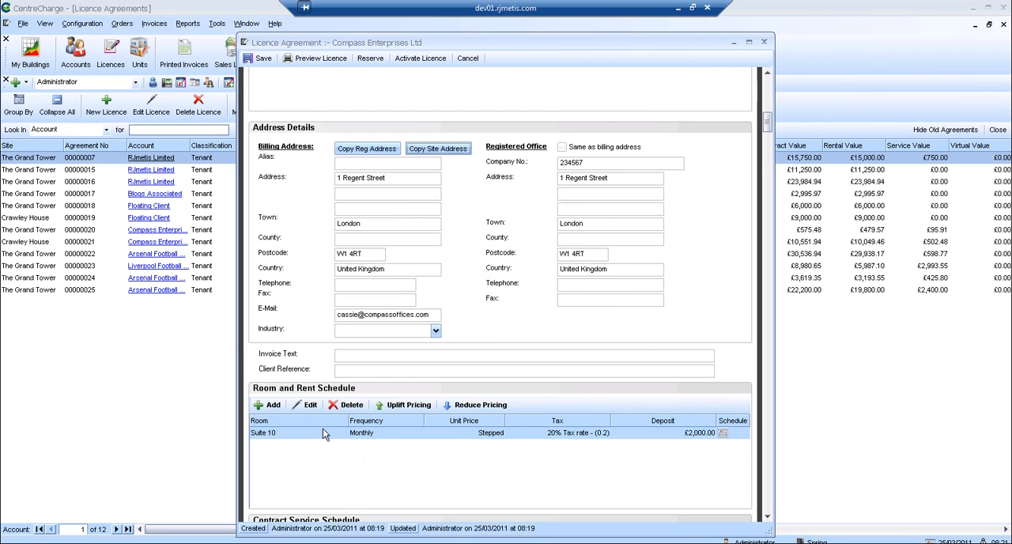
# Add the "It Package per person" contract service, marking its 25/03/2011 - 24/04/2011 period to invoice now, and save it.
pyautogui.click(767, 516)
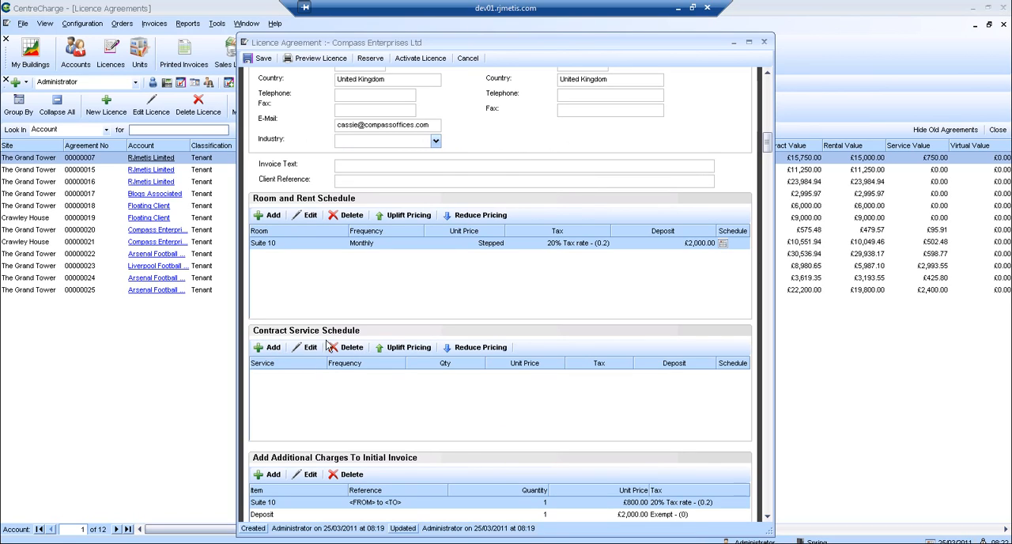
pyautogui.click(268, 350)
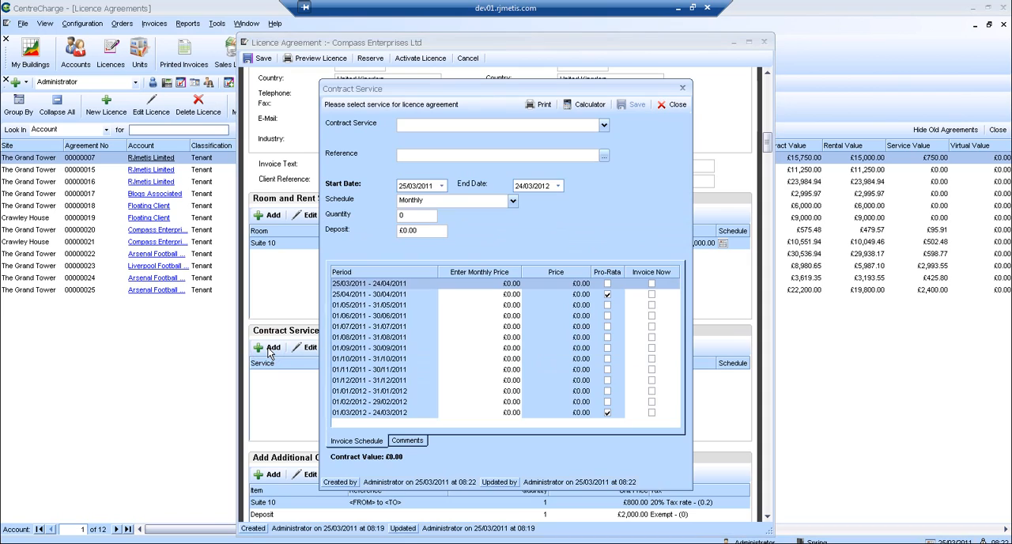
pyautogui.click(603, 126)
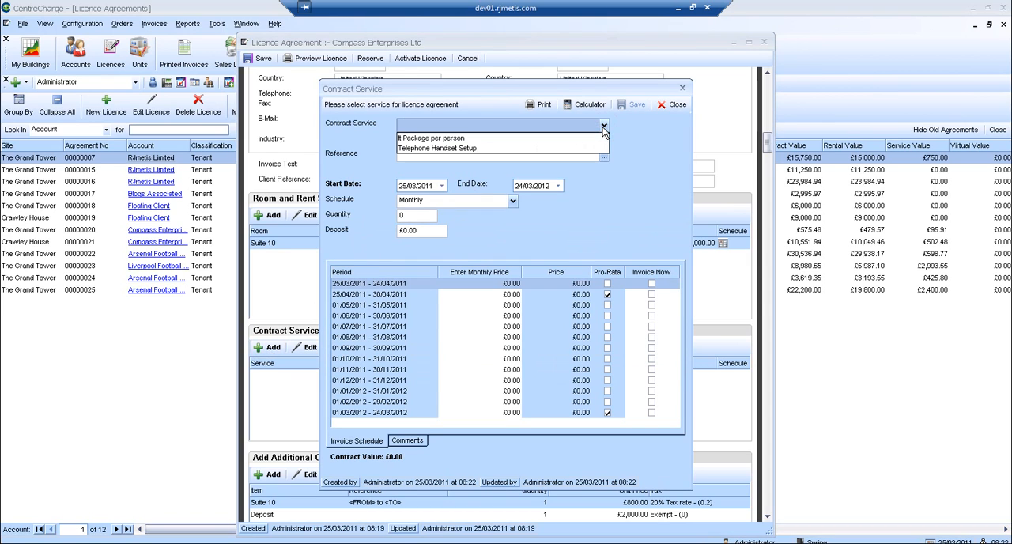
pyautogui.click(503, 138)
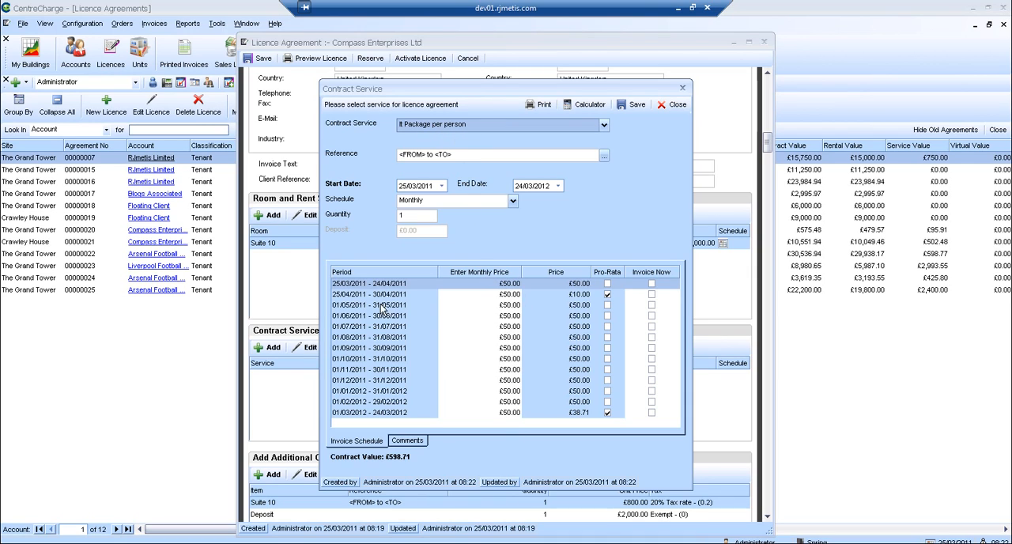
pyautogui.click(652, 285)
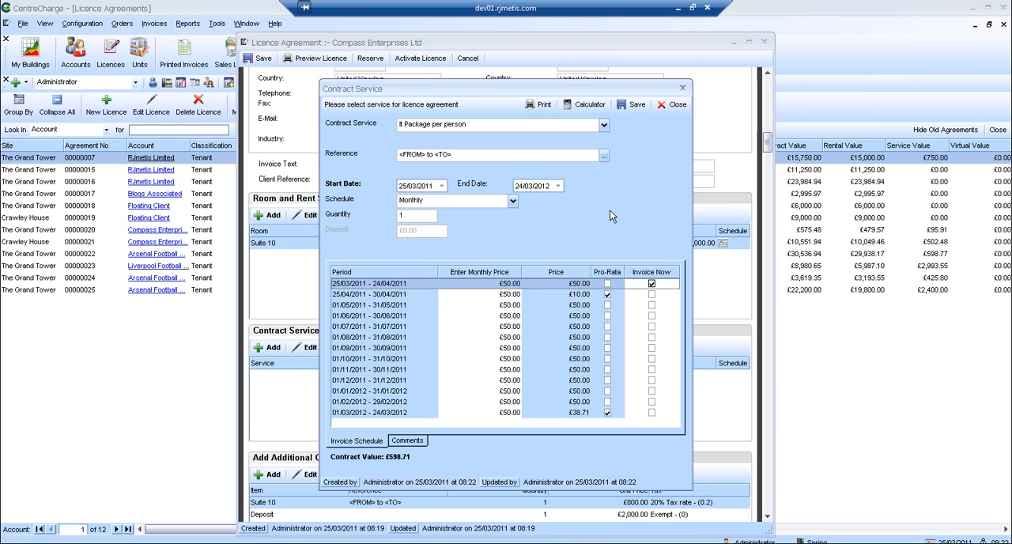
pyautogui.click(635, 105)
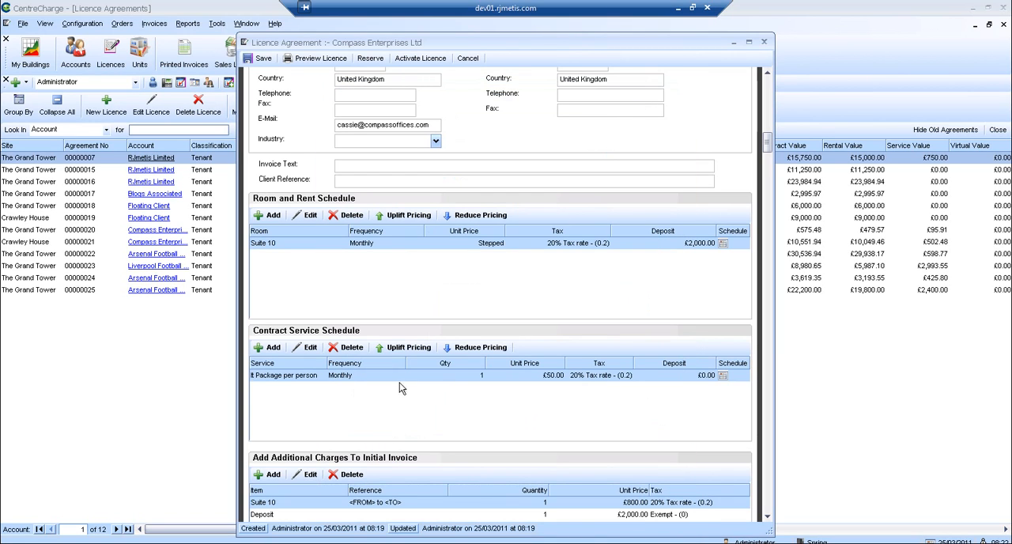
# Enter the comment "Agreed a stepped deal with Manager X" on the licence agreement.
pyautogui.scroll(-3, 766, 518)
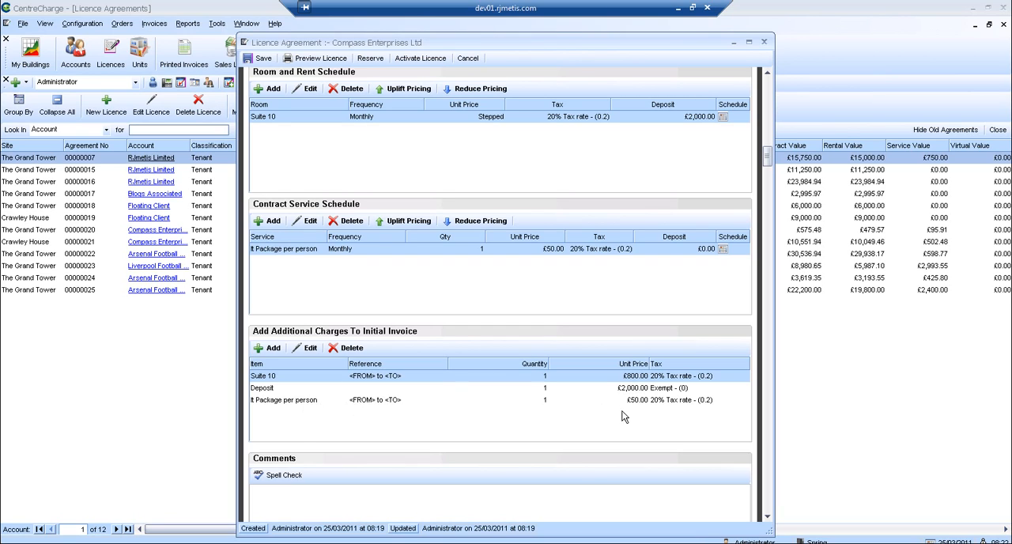
pyautogui.click(769, 518)
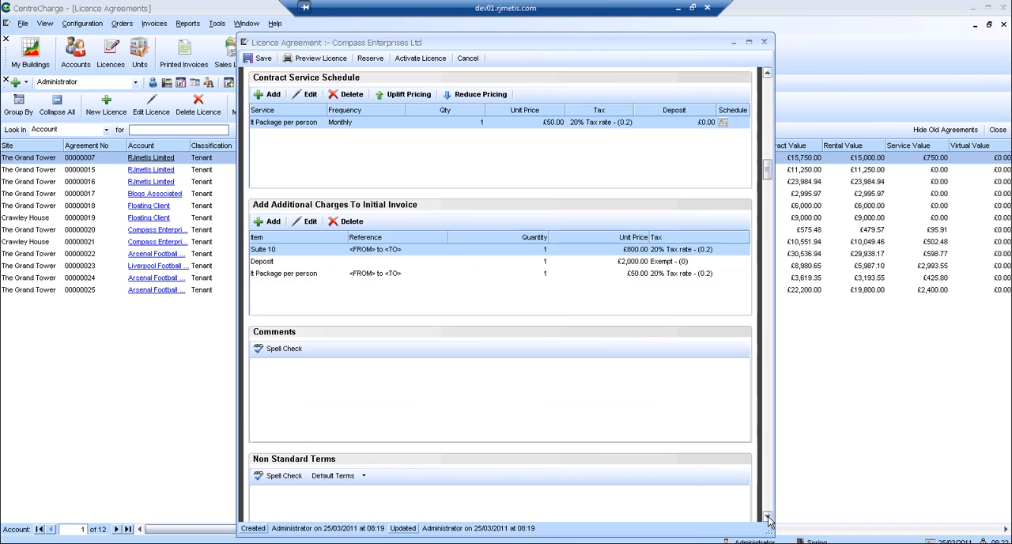
pyautogui.click(301, 372)
pyautogui.write('Agreed a s')
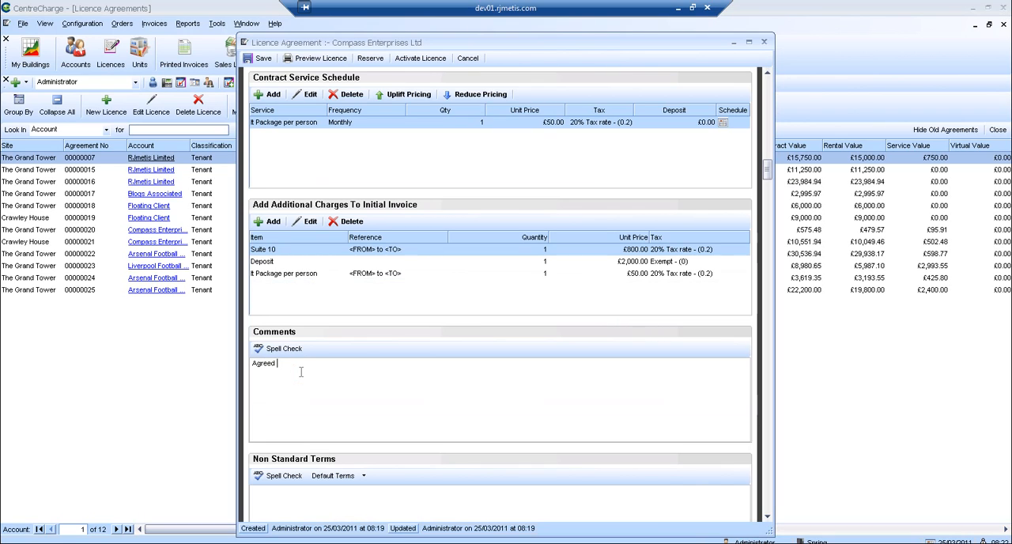
pyautogui.write('tepped deal with Managee')
pyautogui.press('BackSpace')
pyautogui.write('r X')
# Insert the default term "5 Hours Free Meeting Rooms for 3 Months" into the Non Standard Terms.
pyautogui.click(767, 516)
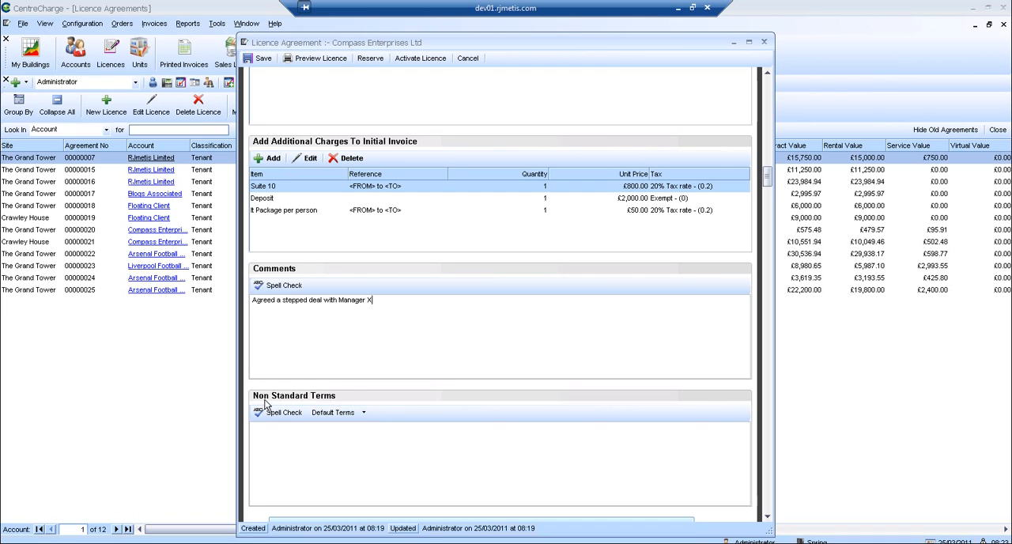
pyautogui.click(334, 412)
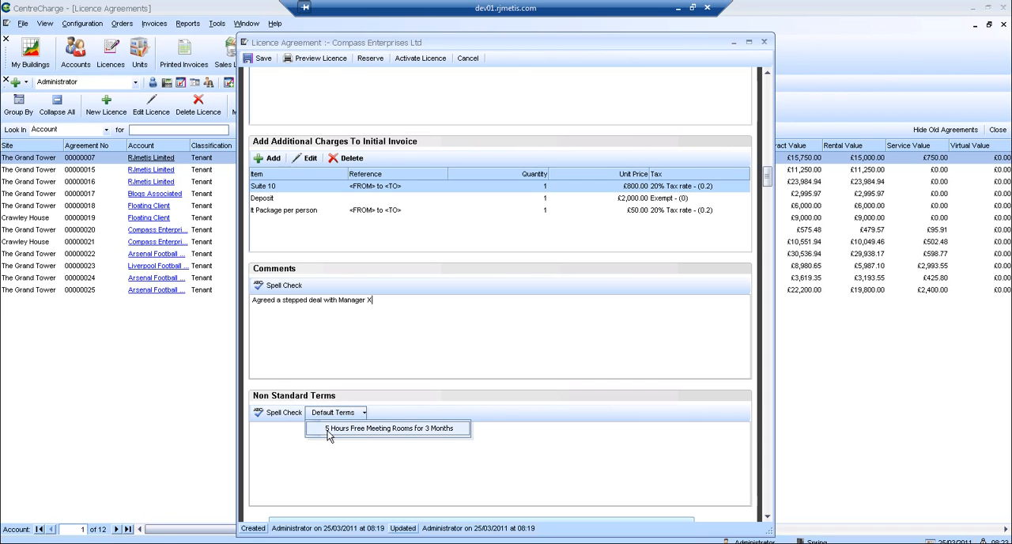
pyautogui.click(330, 431)
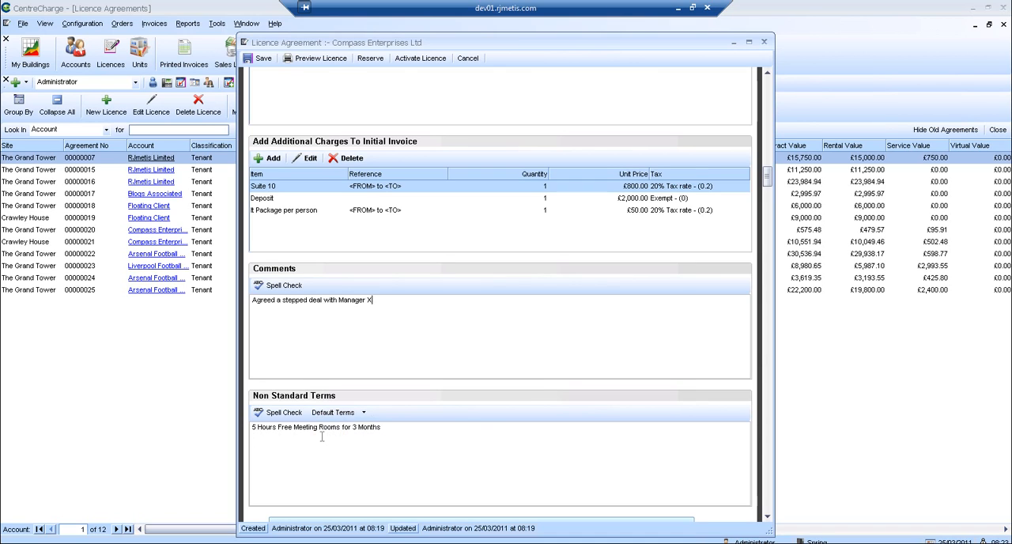
pyautogui.click(767, 518)
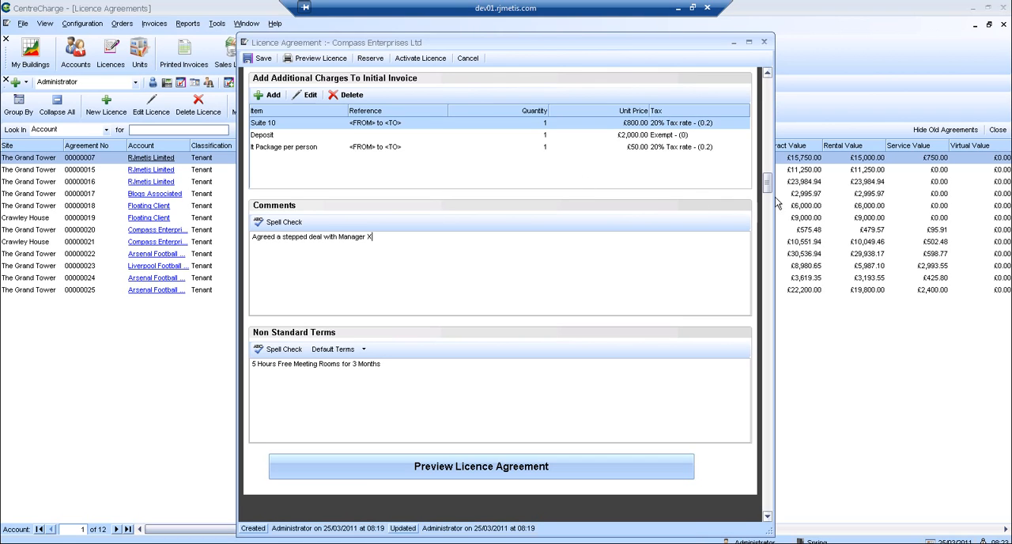
# Preview the Compass Enterprises Ltd licence agreement and start sending the Residential Licence Agreement by email.
pyautogui.moveTo(768, 193); pyautogui.dragTo(764, 138)
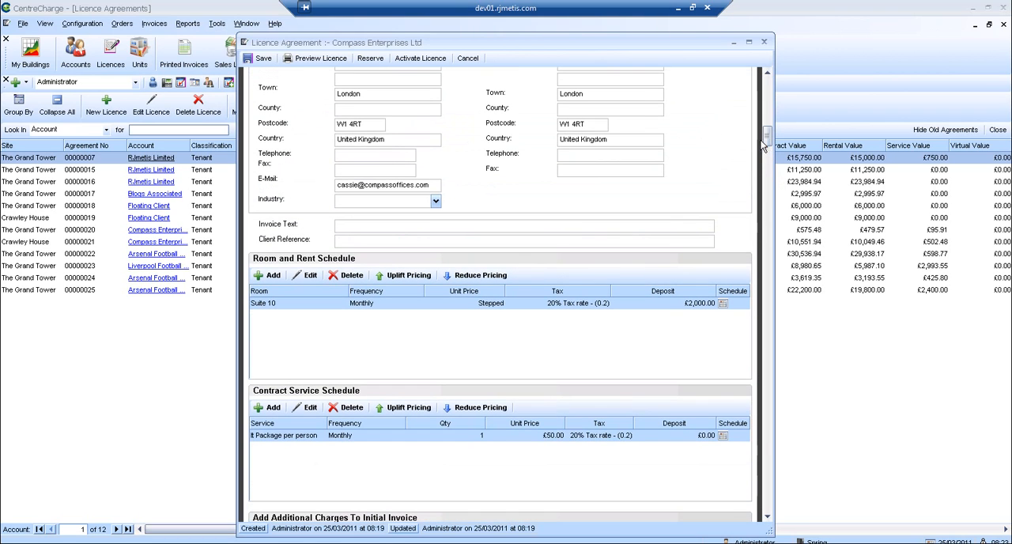
pyautogui.click(321, 59)
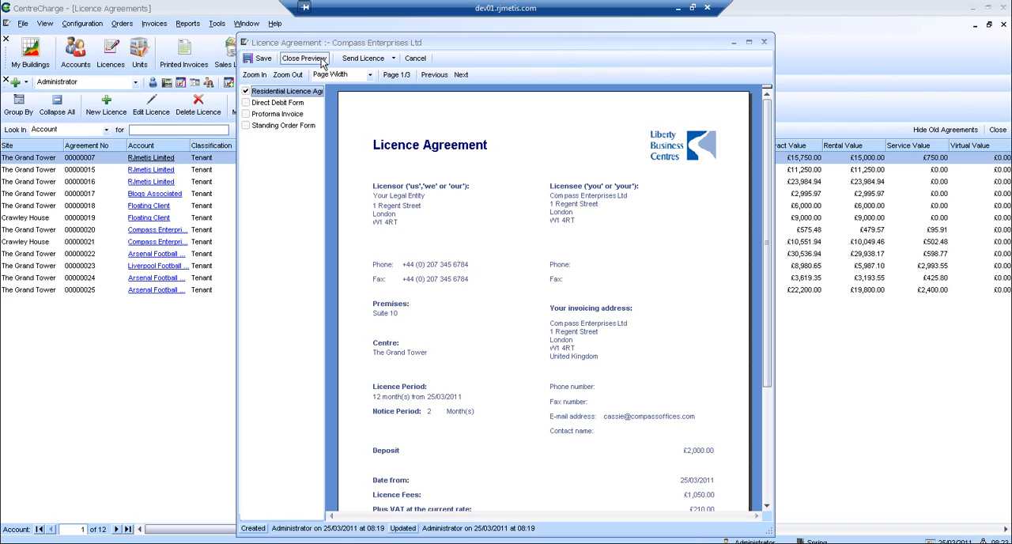
pyautogui.click(367, 62)
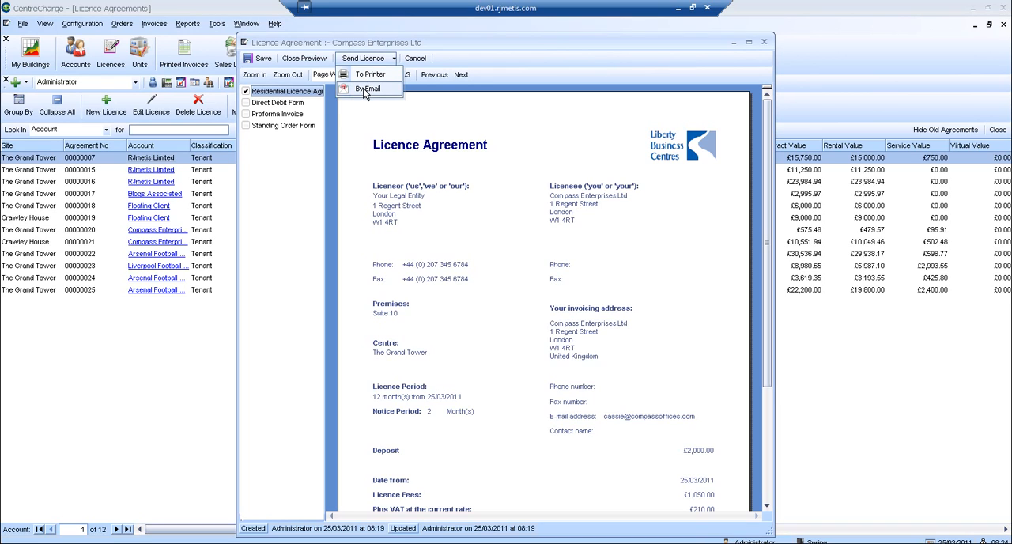
pyautogui.click(365, 89)
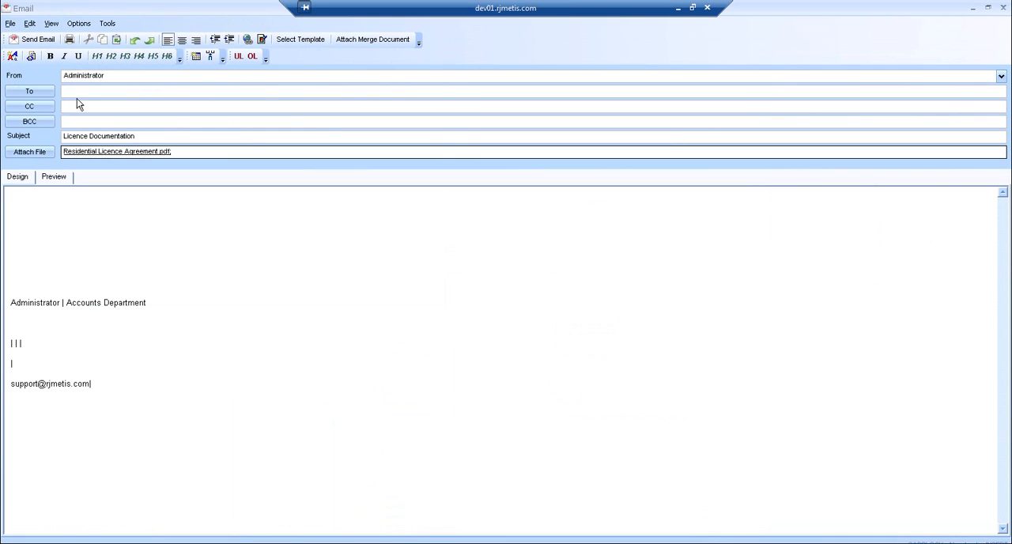
# Replace the default email body with a greeting to the recipient and the line "Please find your new Licence as discussed".
pyautogui.click(28, 203)
pyautogui.keyDown('shift'); pyautogui.click(151, 389); pyautogui.keyUp('shift')
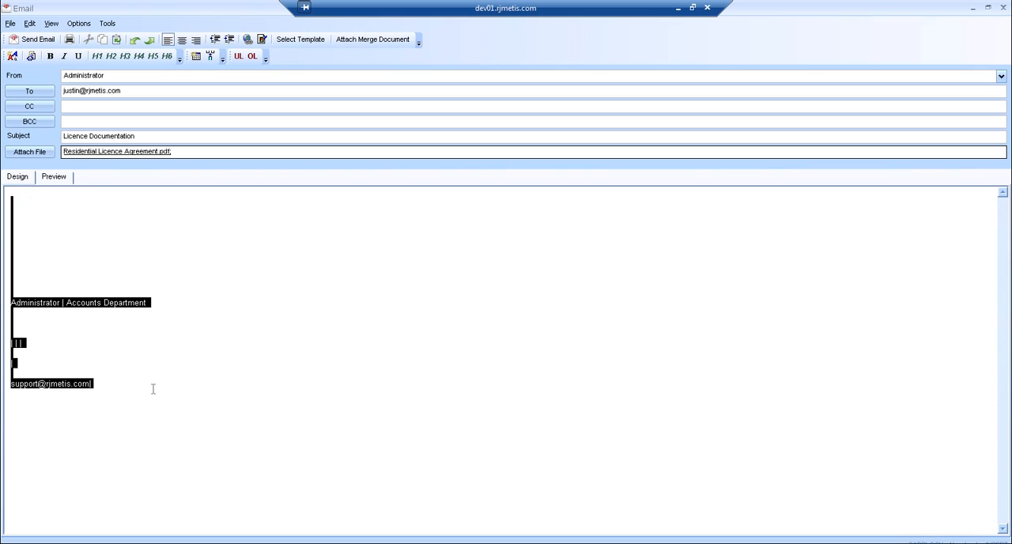
pyautogui.press('Delete')
pyautogui.write('De')
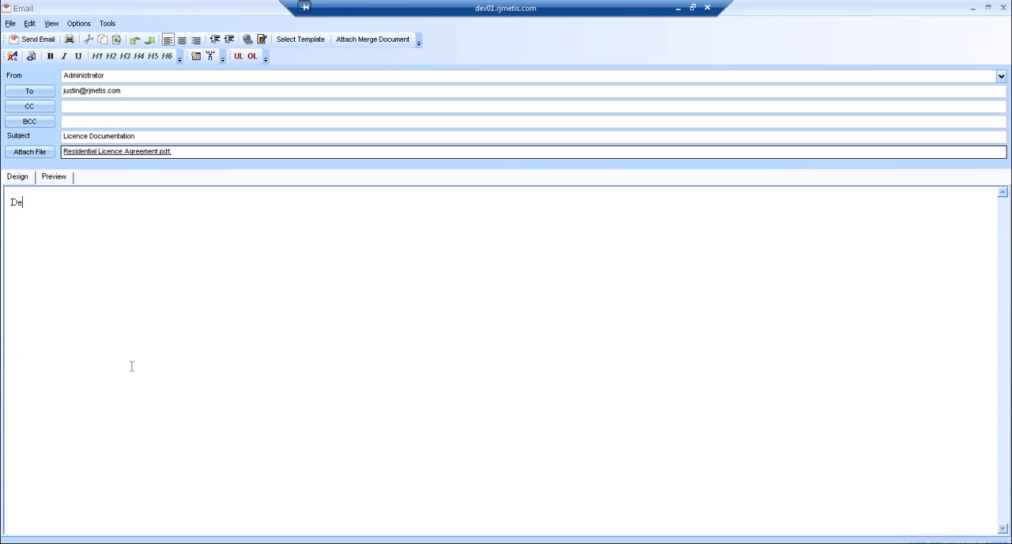
pyautogui.write('ar Justin')
pyautogui.press('Return')
pyautogui.press('Return')
pyautogui.write('Please find your ')
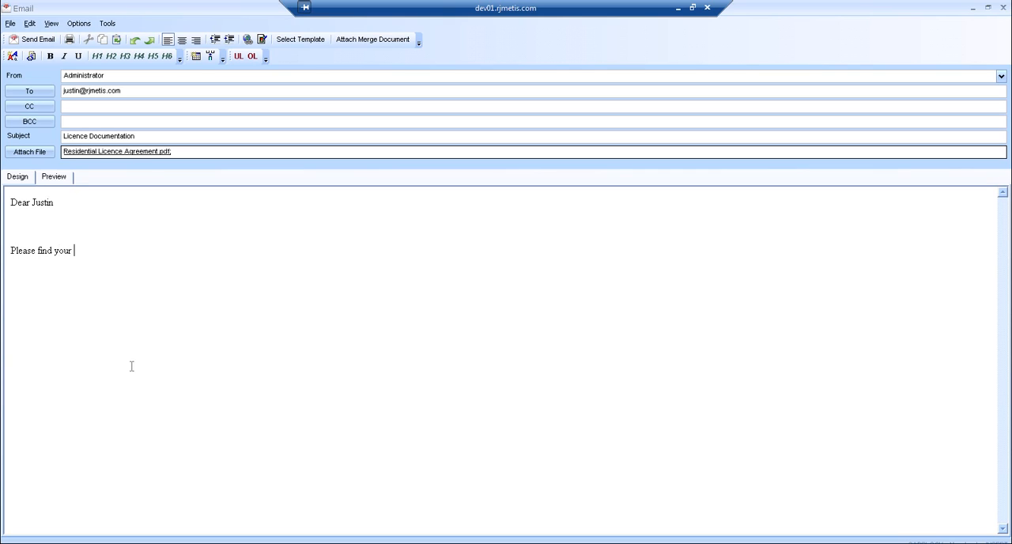
pyautogui.write('new Licence as discussed')
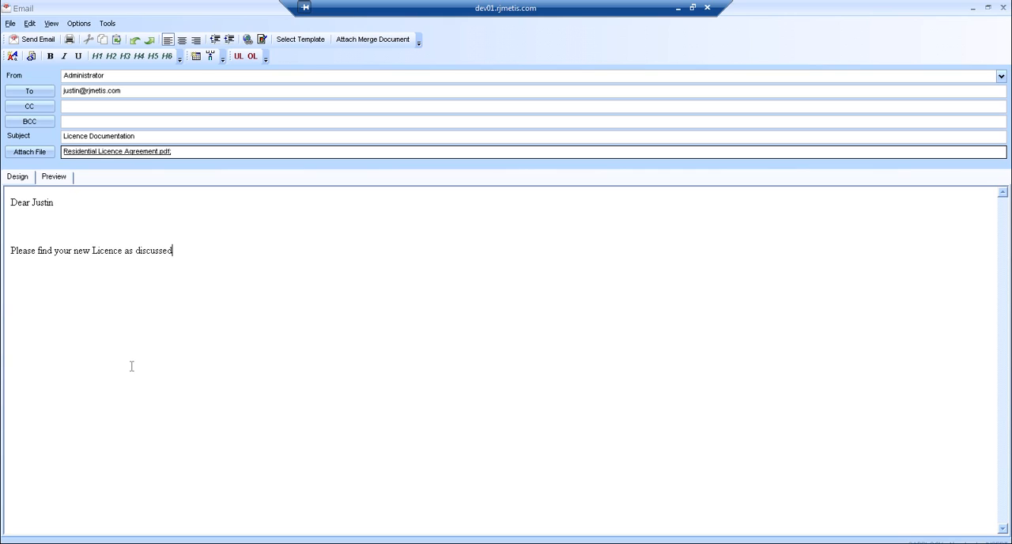
# Close the message with "Regards" and the sender's first name, and send the licence email.
pyautogui.press('Return')
pyautogui.write('Regards')
pyautogui.press('Return')
pyautogui.write('Justin')
pyautogui.click(33, 41)
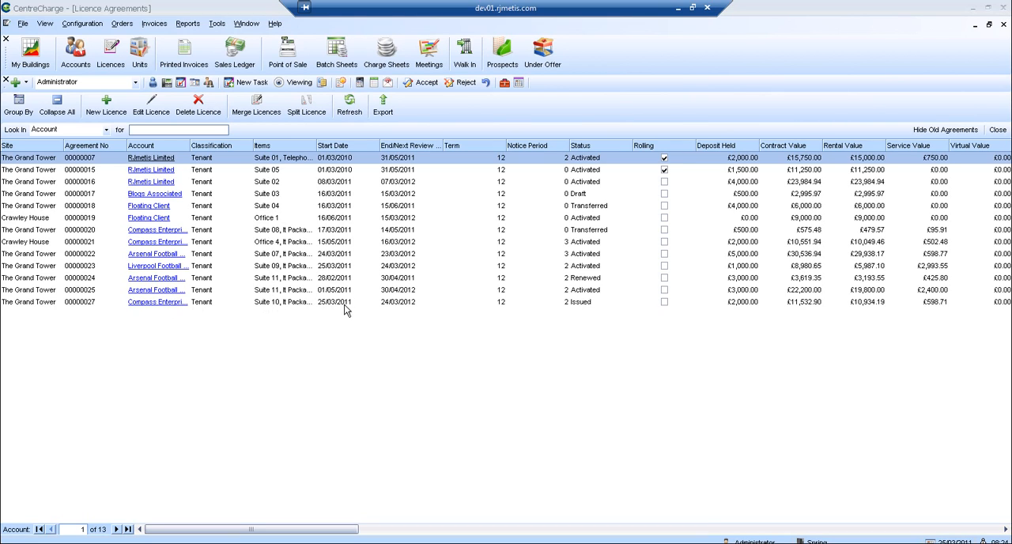
# Open the issued Suite 10 licence of Compass Enterprises Ltd and activate it with a preview of the initial invoice.
pyautogui.click(601, 305)
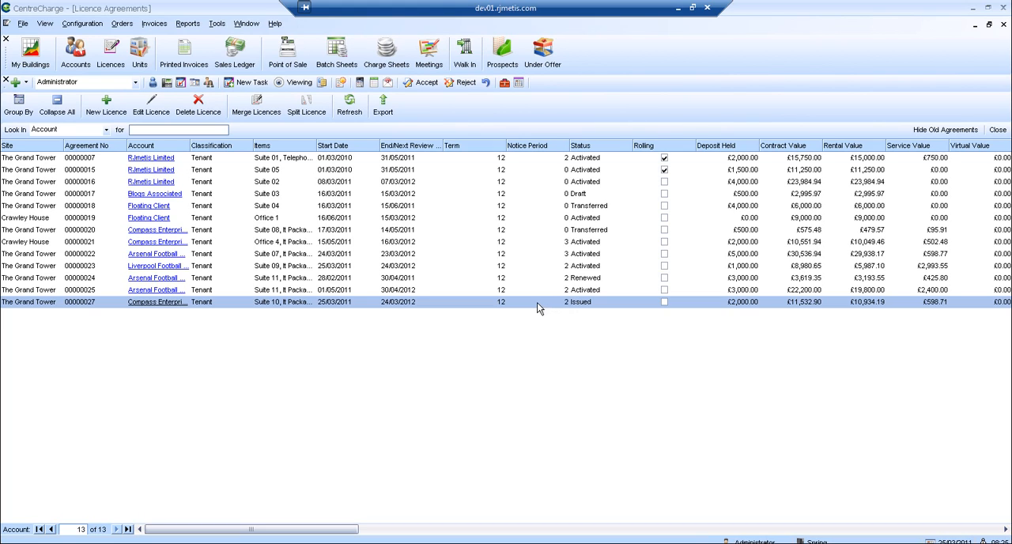
pyautogui.click(439, 300)
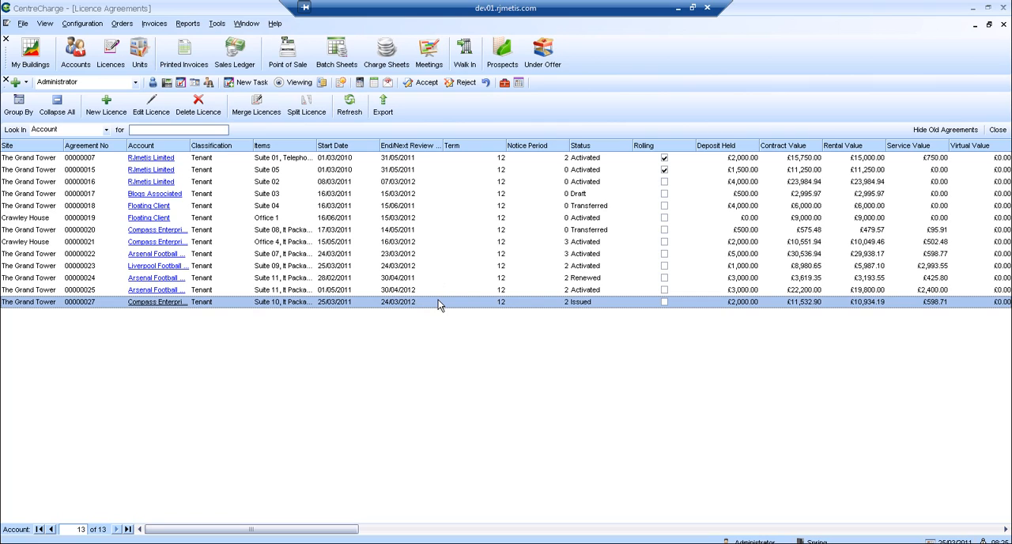
pyautogui.doubleClick(438, 301)
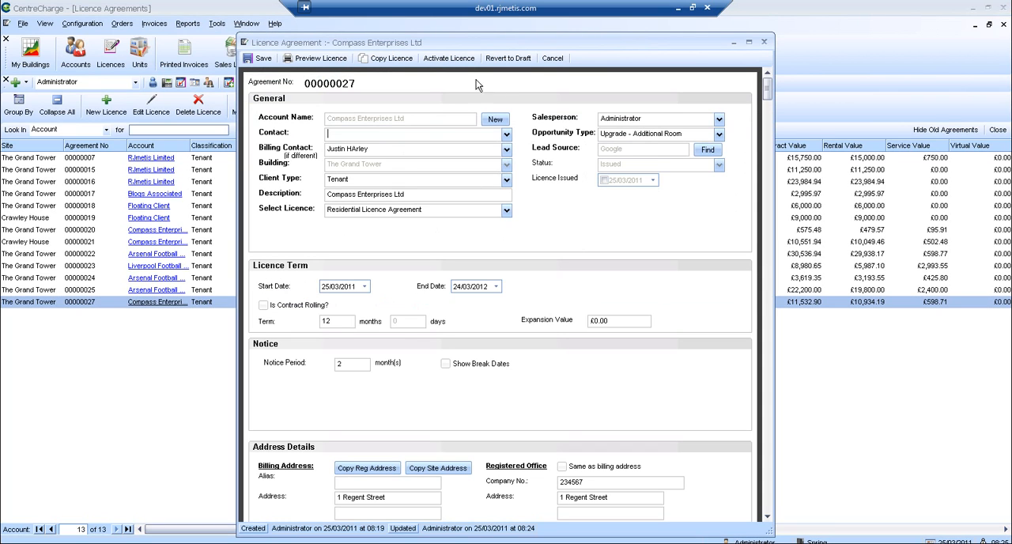
pyautogui.click(458, 59)
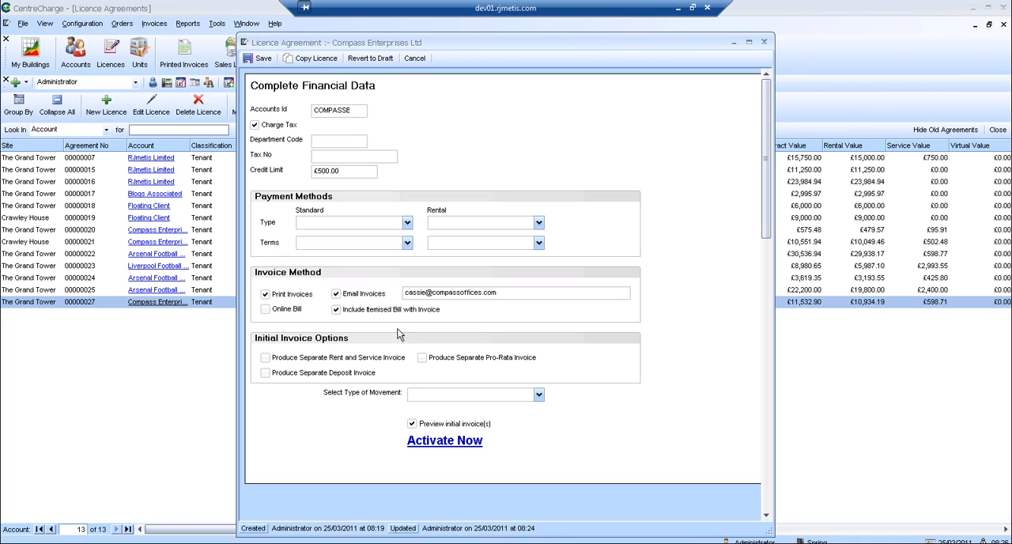
pyautogui.click(445, 441)
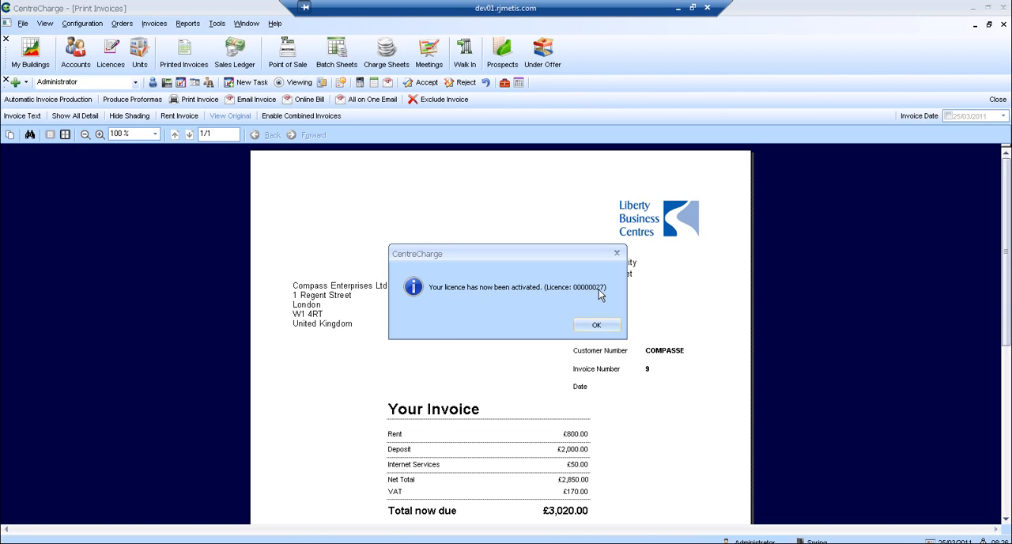
pyautogui.click(601, 328)
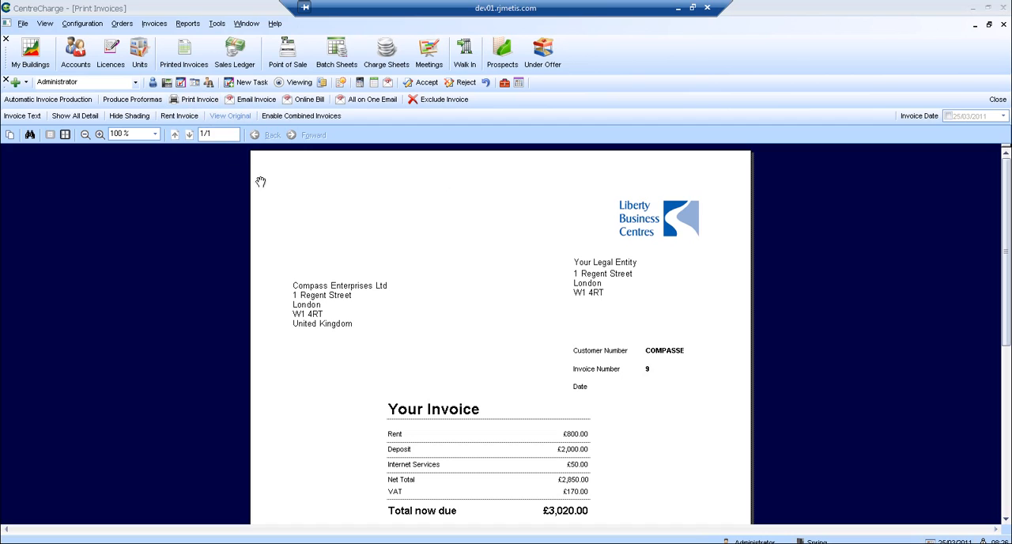
# Set the invoice date to 25/03/2011 and prepare the invoice email, choosing to mark the invoice as printed on completion.
pyautogui.click(257, 101)
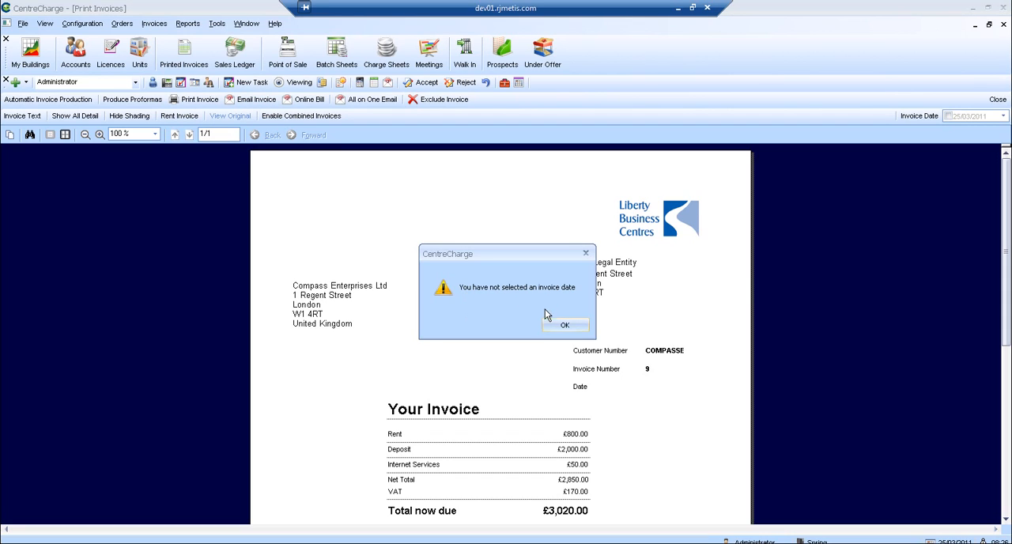
pyautogui.click(565, 324)
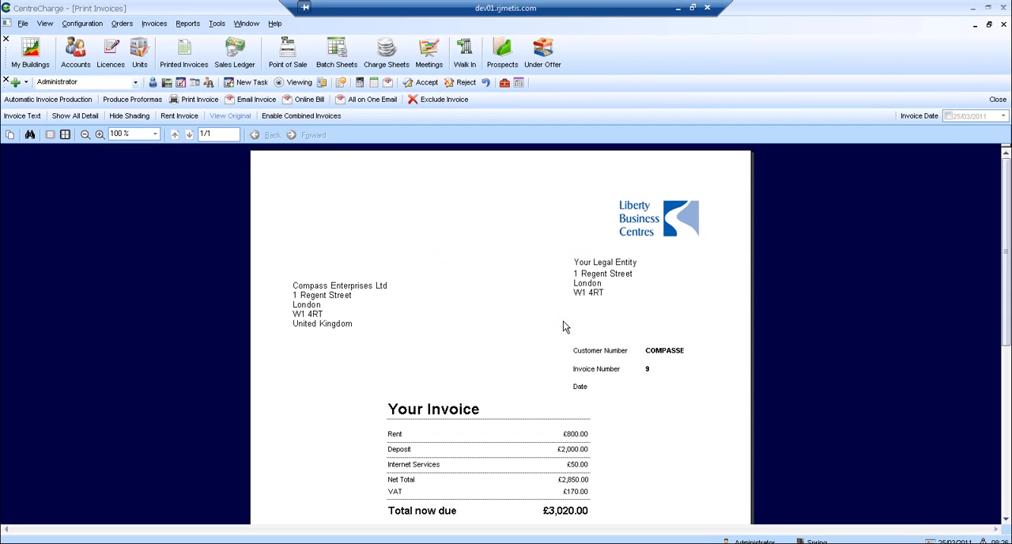
pyautogui.click(948, 116)
pyautogui.click(261, 101)
pyautogui.click(550, 335)
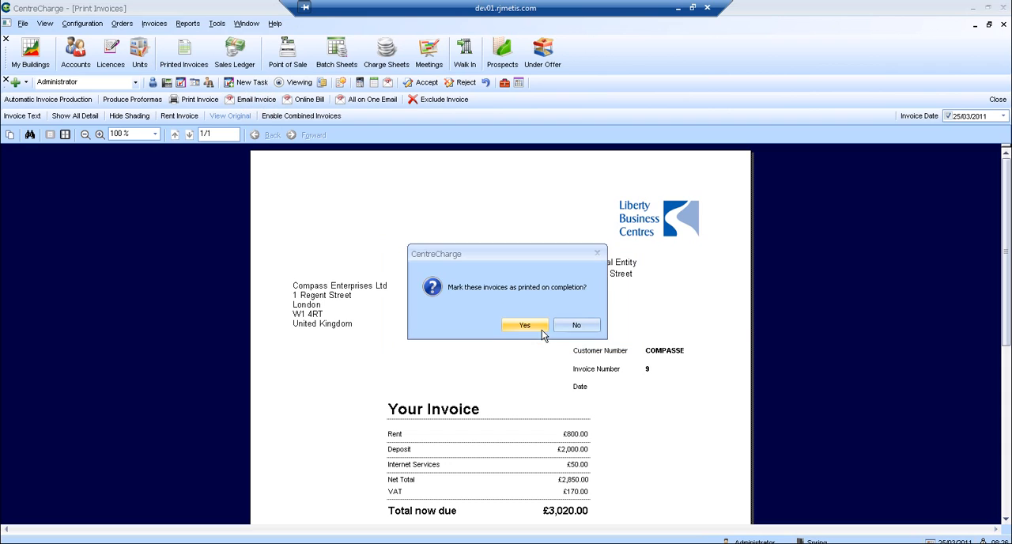
pyautogui.click(522, 325)
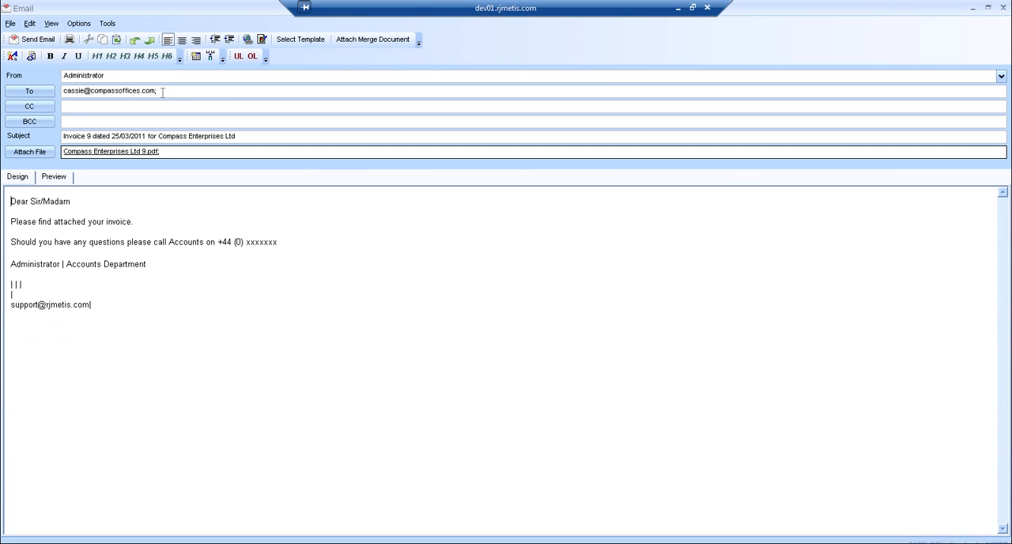
# Replace the invoice email's recipient with another contact's email address and send it.
pyautogui.moveTo(164, 93); pyautogui.dragTo(41, 90)
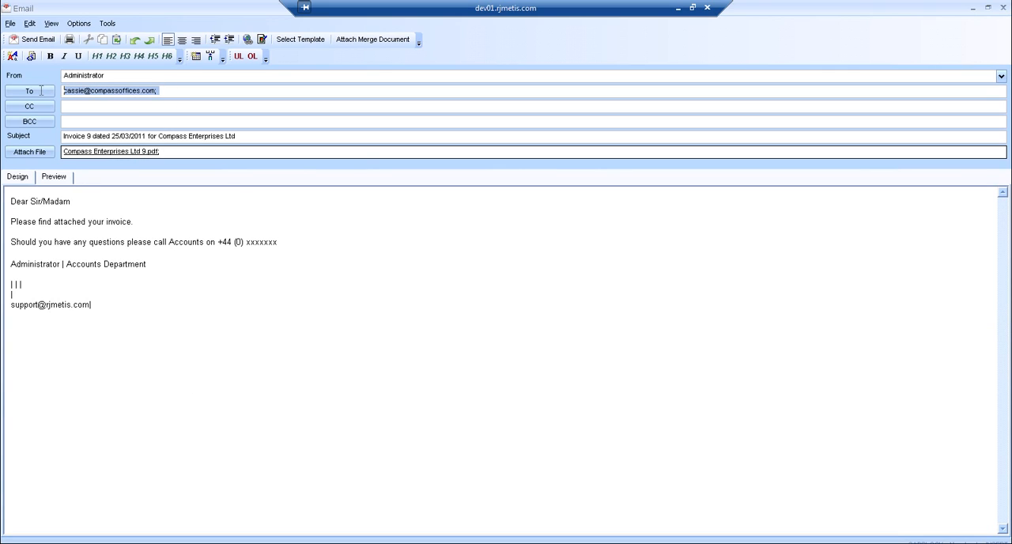
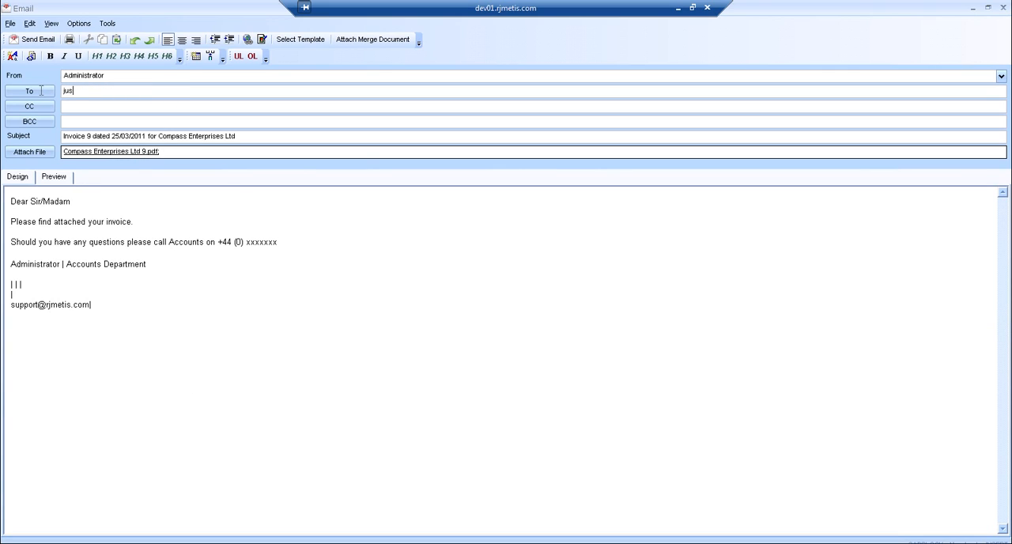
pyautogui.click(28, 39)
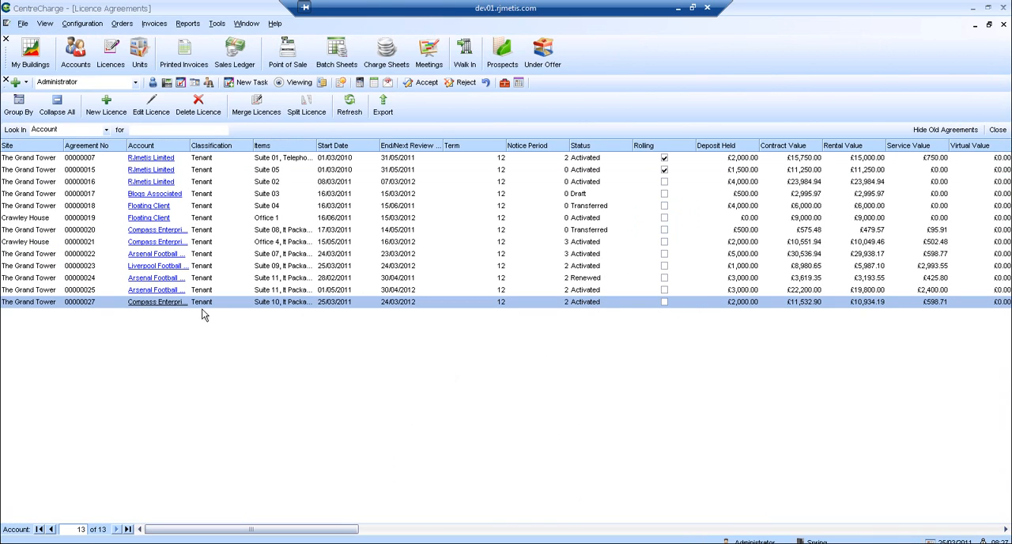
# Open the Compass Enterprises Ltd account from the Suite 10 licence and show its licence agreements in an enlarged list.
pyautogui.click(162, 303)
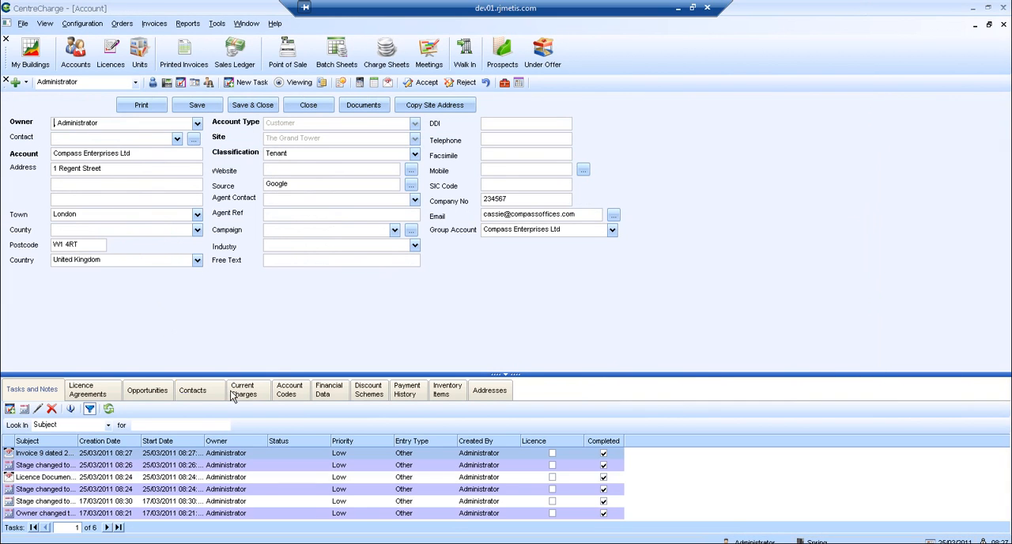
pyautogui.click(99, 388)
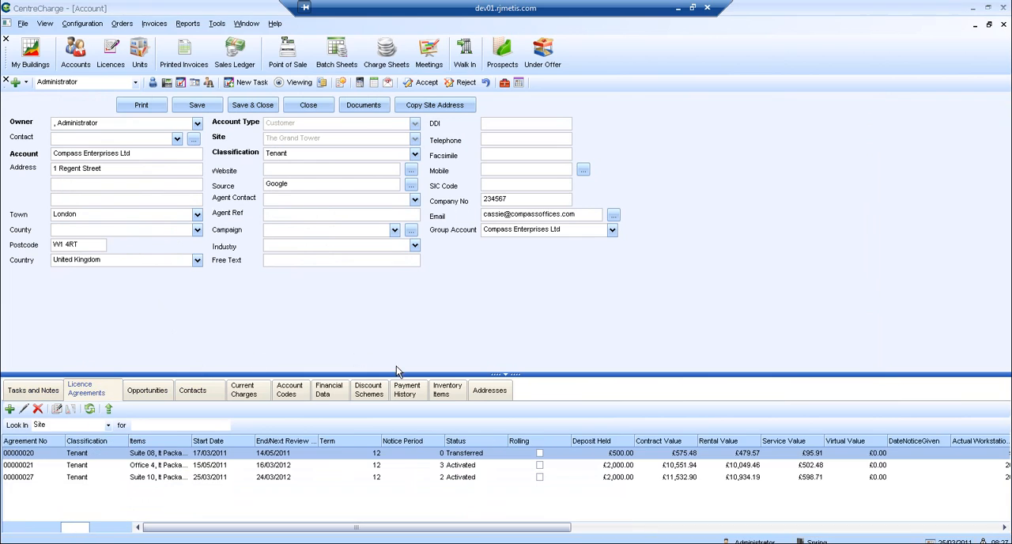
pyautogui.moveTo(394, 375); pyautogui.dragTo(396, 285)
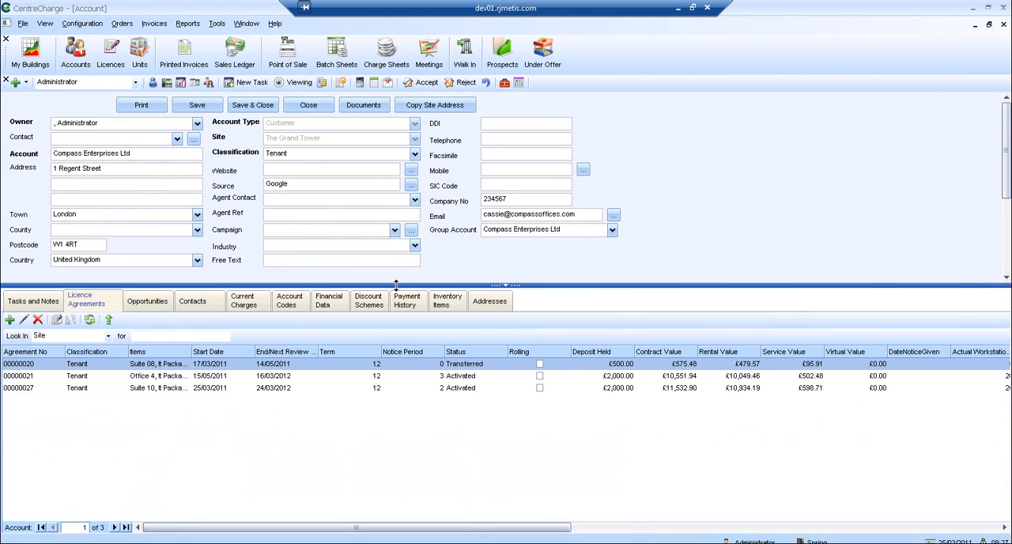